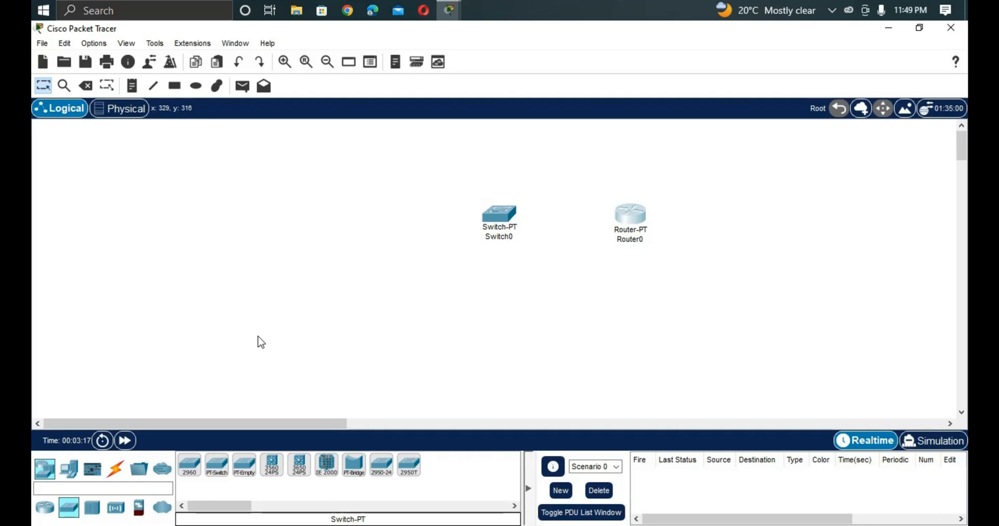
# - Add two PCs and two laptops to the workspace: PC0 and Laptop0 left of the switch, PC1 and Laptop1 below it
pyautogui.click(75, 473)
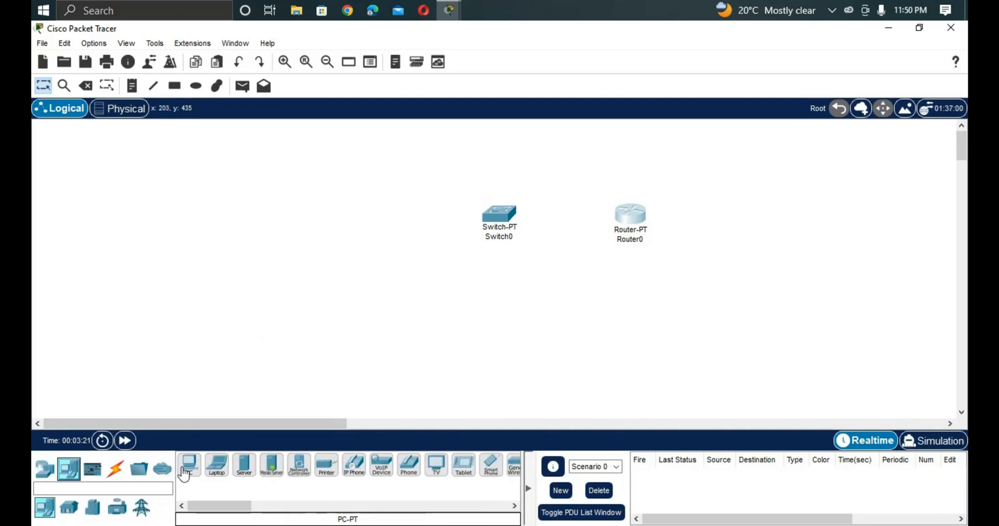
pyautogui.moveTo(189, 466); pyautogui.dragTo(211, 196)
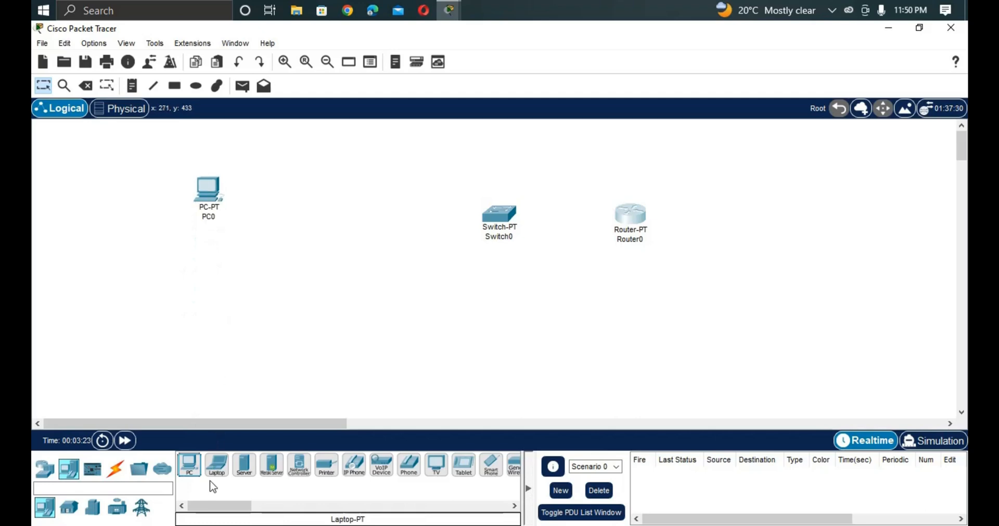
pyautogui.moveTo(216, 481); pyautogui.dragTo(266, 292)
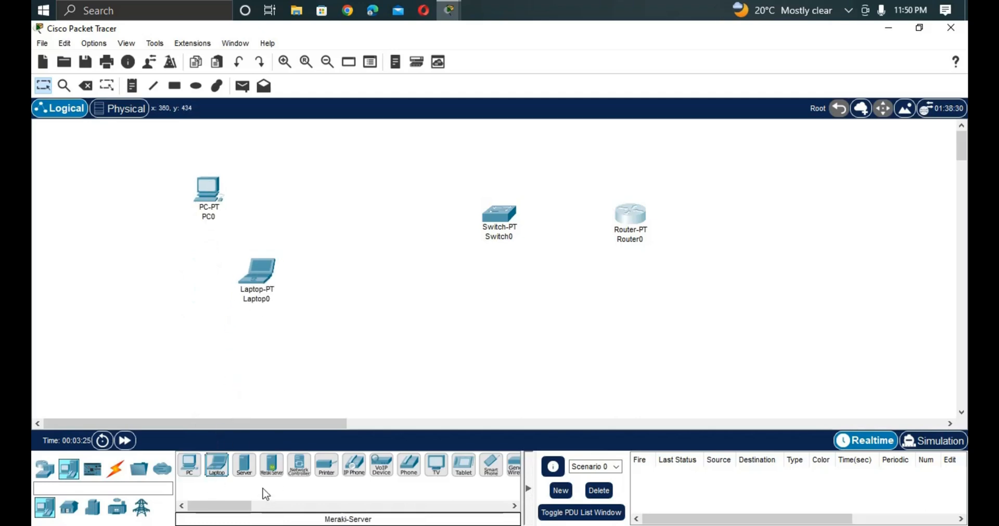
pyautogui.moveTo(195, 476); pyautogui.dragTo(411, 348)
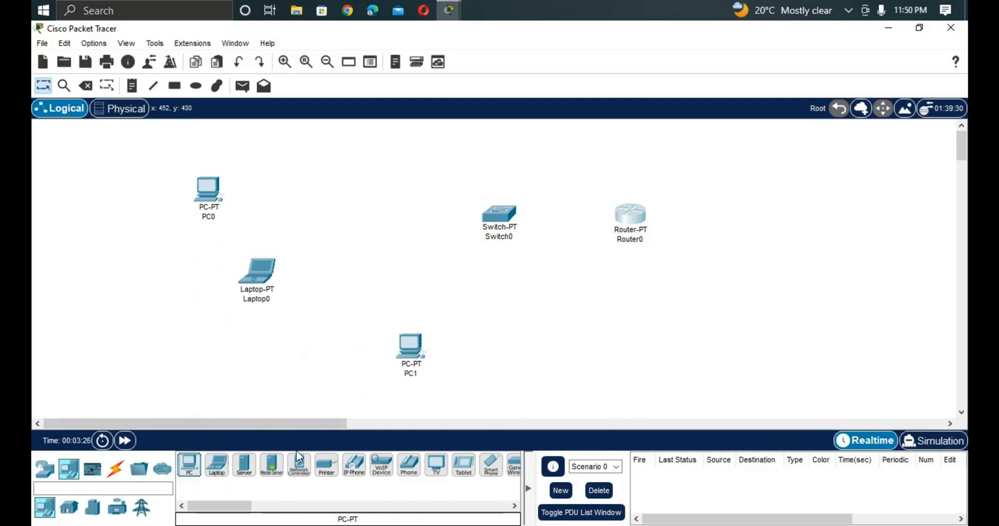
pyautogui.moveTo(221, 470); pyautogui.dragTo(563, 348)
# - Move Router0 farther to the right of the switch and shift PC1 slightly to the left
pyautogui.moveTo(632, 220); pyautogui.dragTo(728, 213)
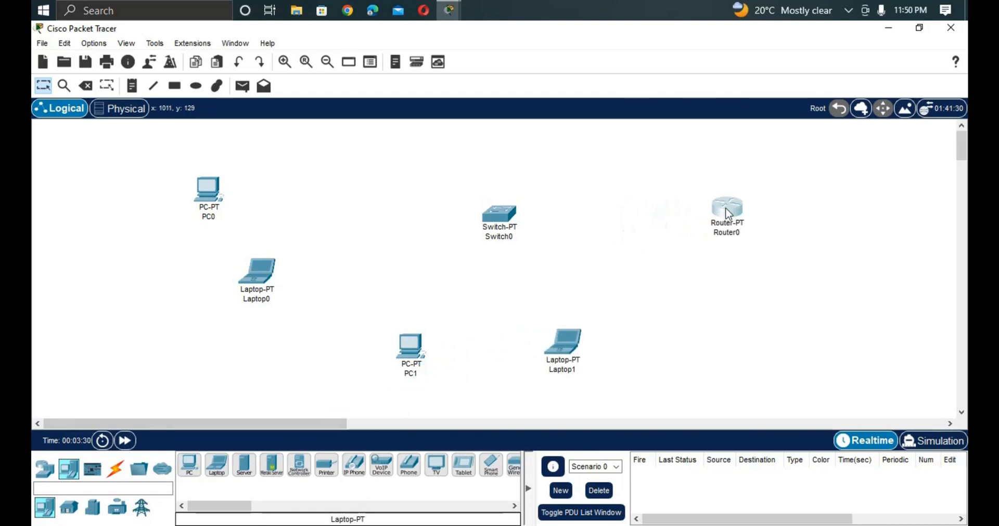
pyautogui.moveTo(409, 363); pyautogui.dragTo(389, 361)
pyautogui.click(389, 361)
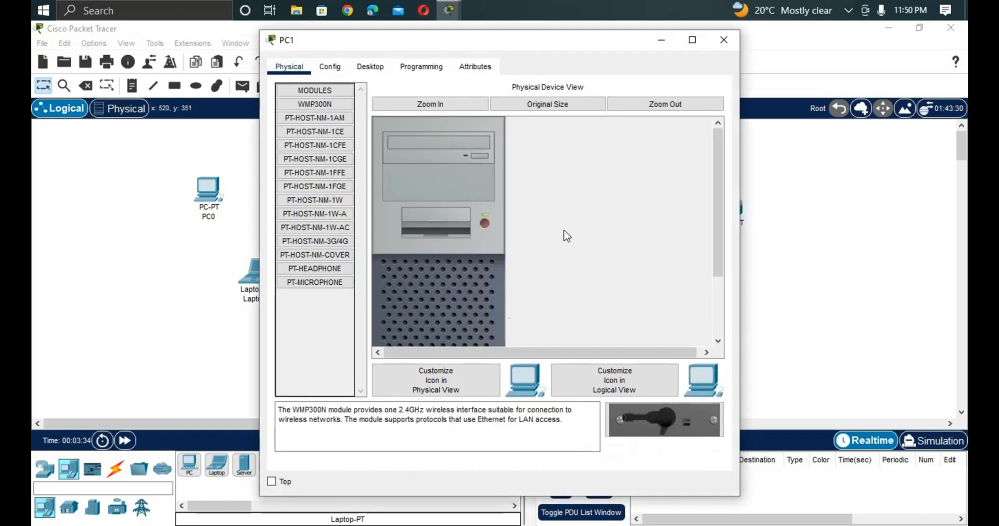
pyautogui.click(718, 44)
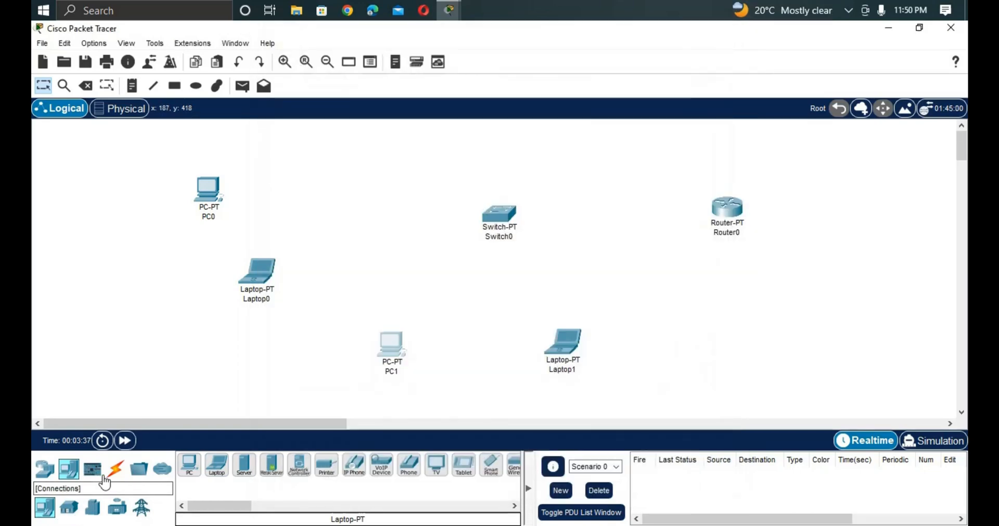
# - Connect Router0 to the switch's FastEthernet0/1 port with a Copper Straight-Through cable
pyautogui.click(115, 469)
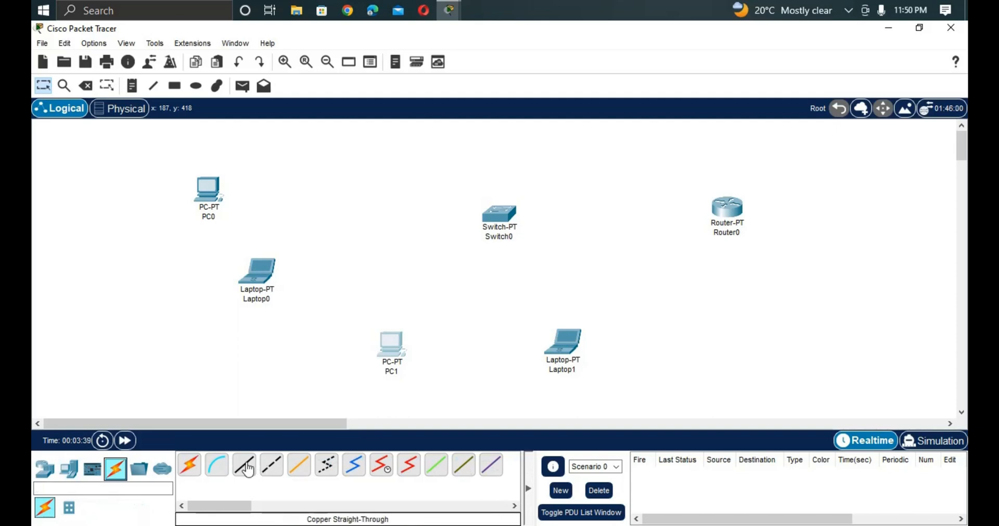
pyautogui.click(248, 470)
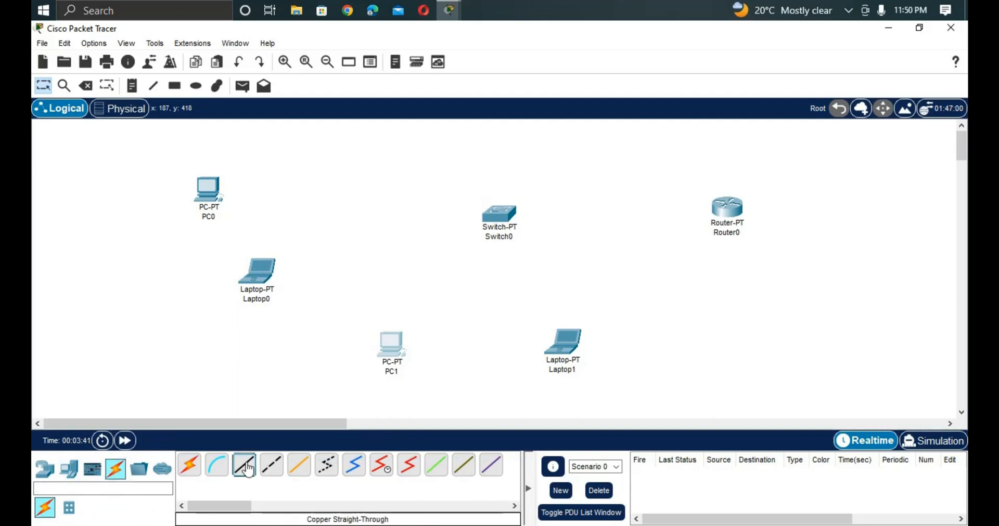
pyautogui.click(718, 209)
pyautogui.click(760, 252)
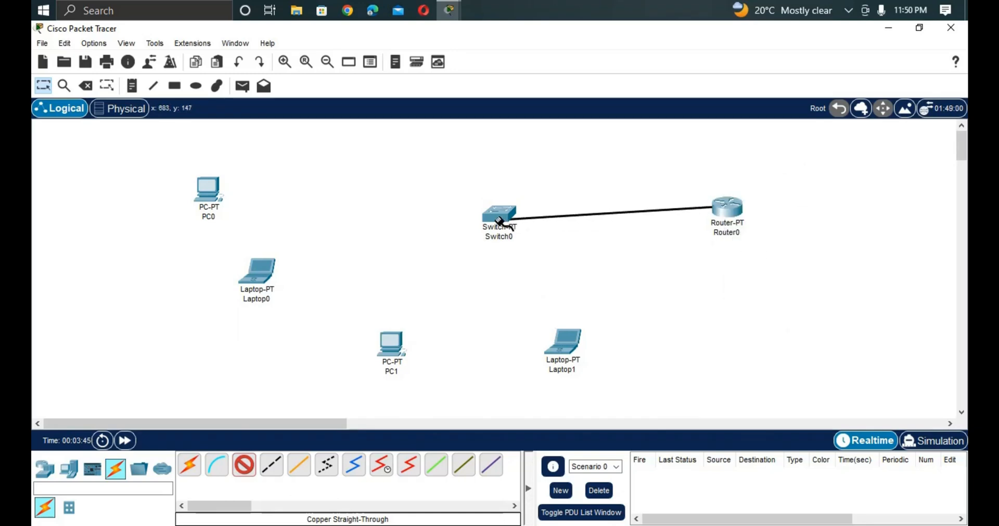
pyautogui.click(501, 219)
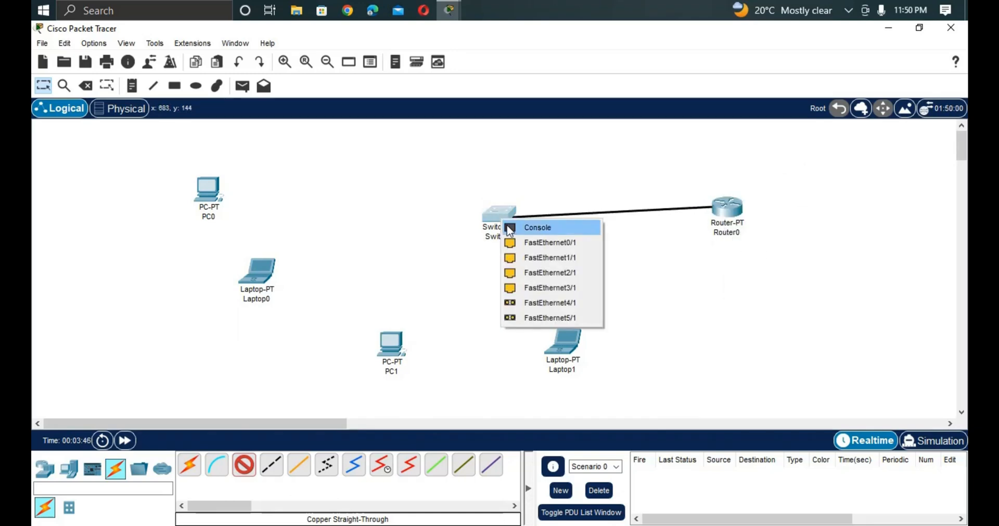
pyautogui.click(533, 243)
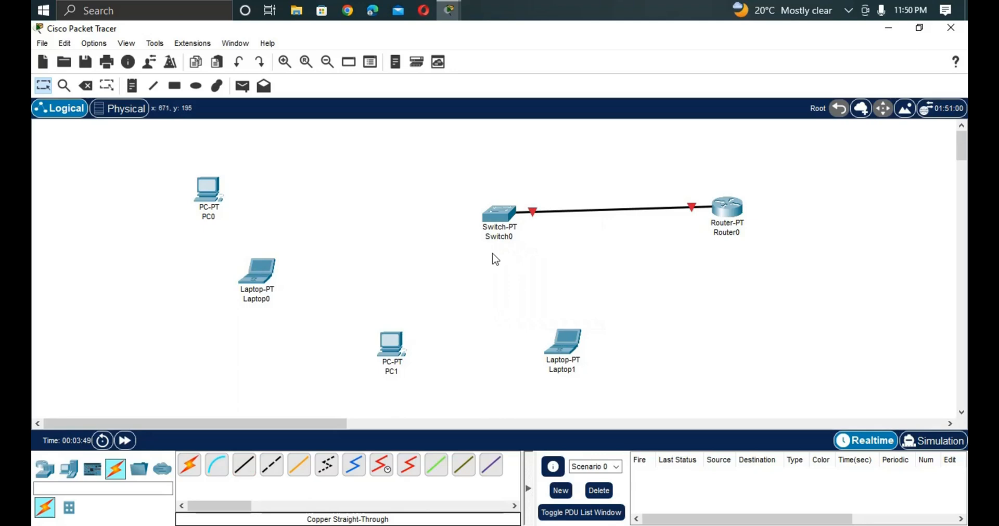
# - Connect the switch's FastEthernet1/1 port to Laptop1 with a Copper Straight-Through cable
pyautogui.click(255, 471)
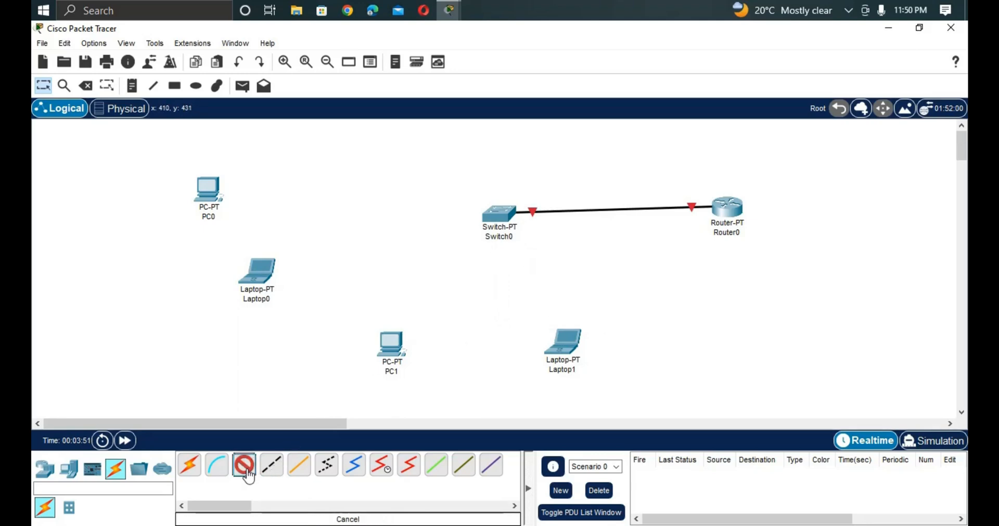
pyautogui.click(495, 212)
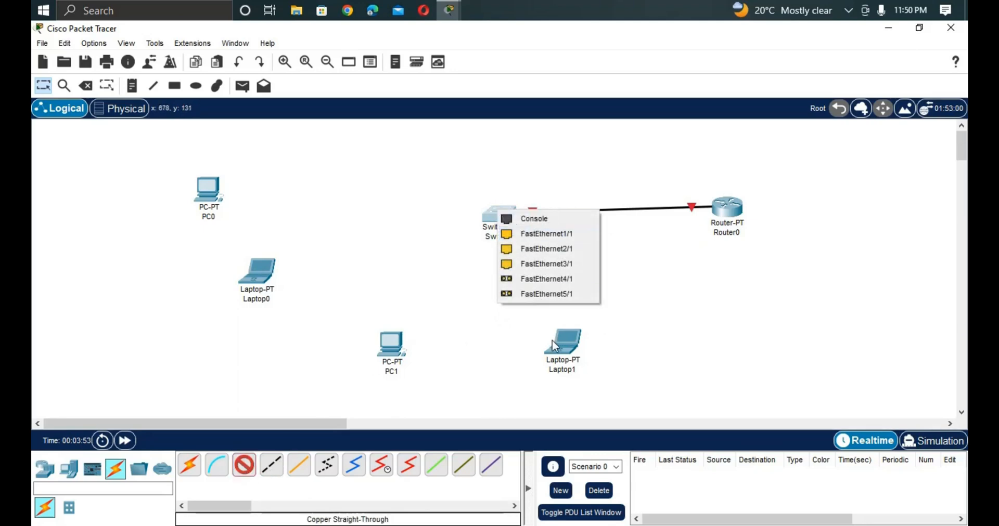
pyautogui.click(536, 232)
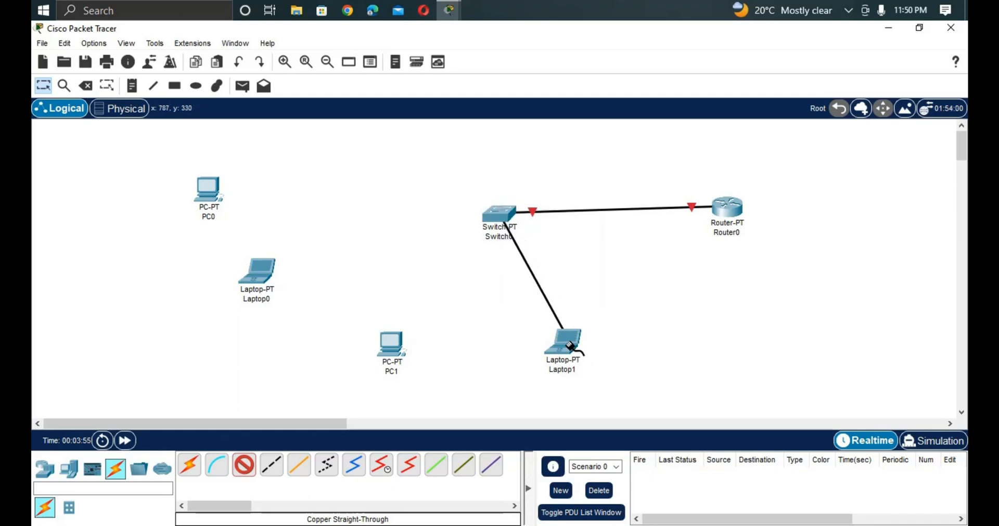
pyautogui.click(569, 344)
pyautogui.click(608, 398)
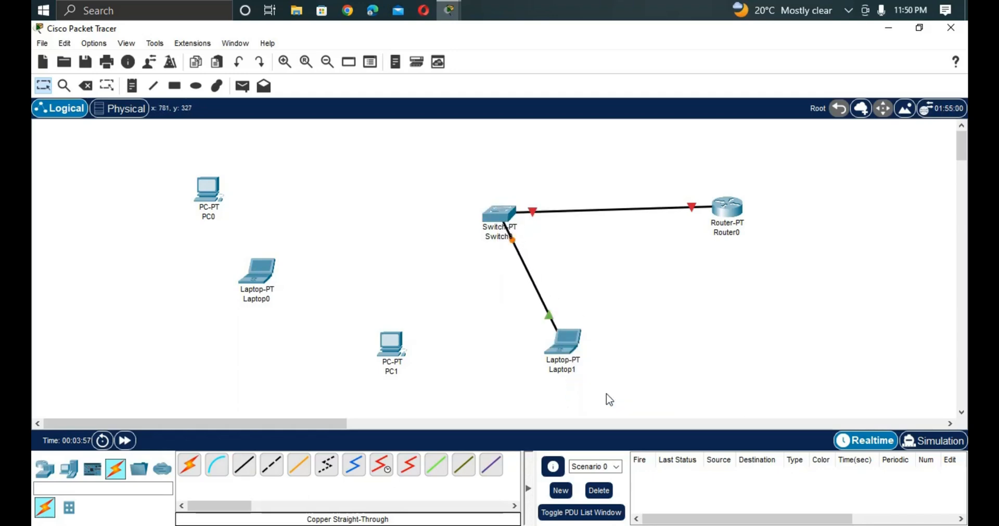
# - Connect the switch's FastEthernet2/1 port to PC1's FastEthernet0 port with a Copper Straight-Through cable
pyautogui.click(271, 465)
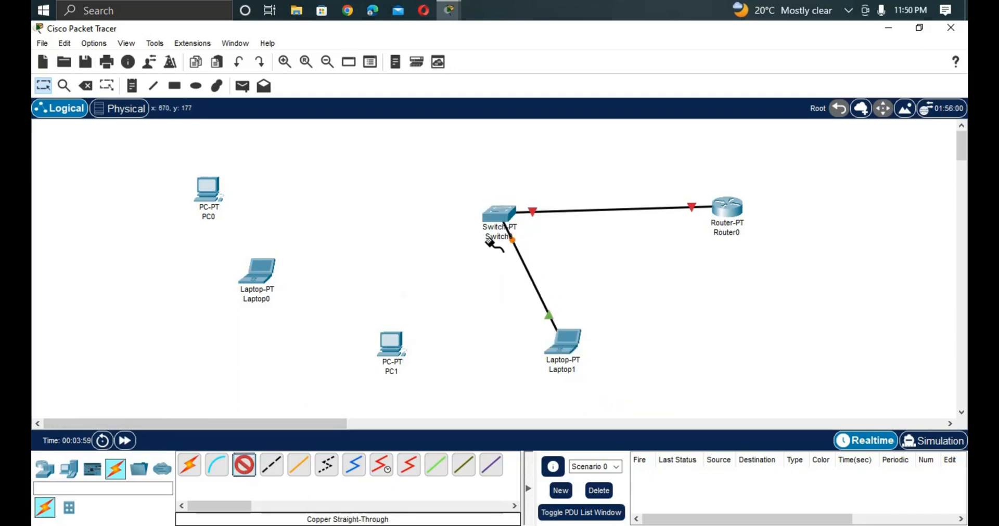
pyautogui.click(503, 214)
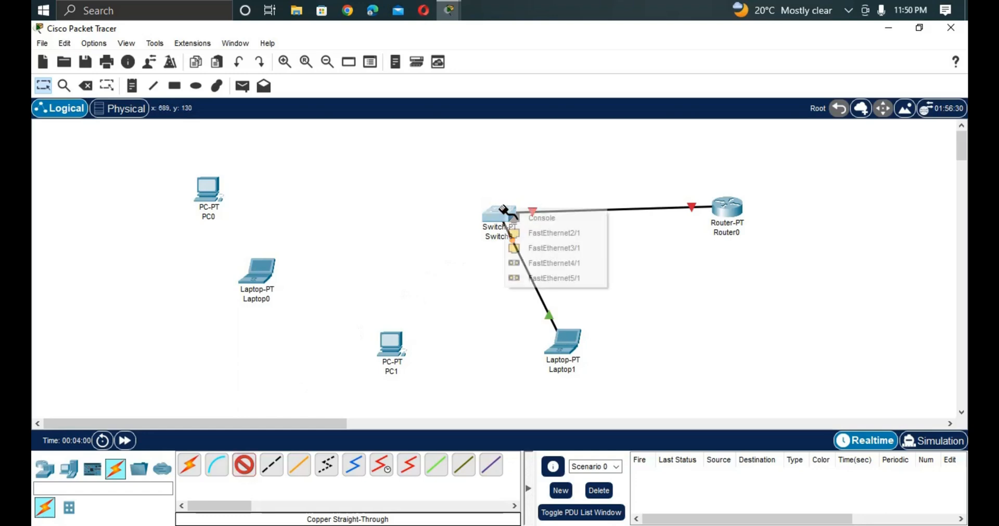
pyautogui.click(543, 233)
pyautogui.click(386, 350)
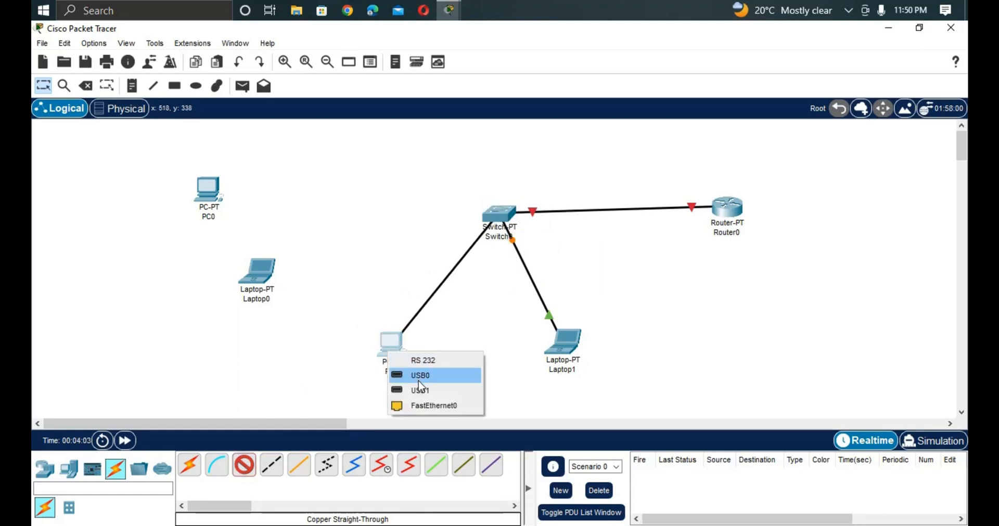
pyautogui.click(432, 405)
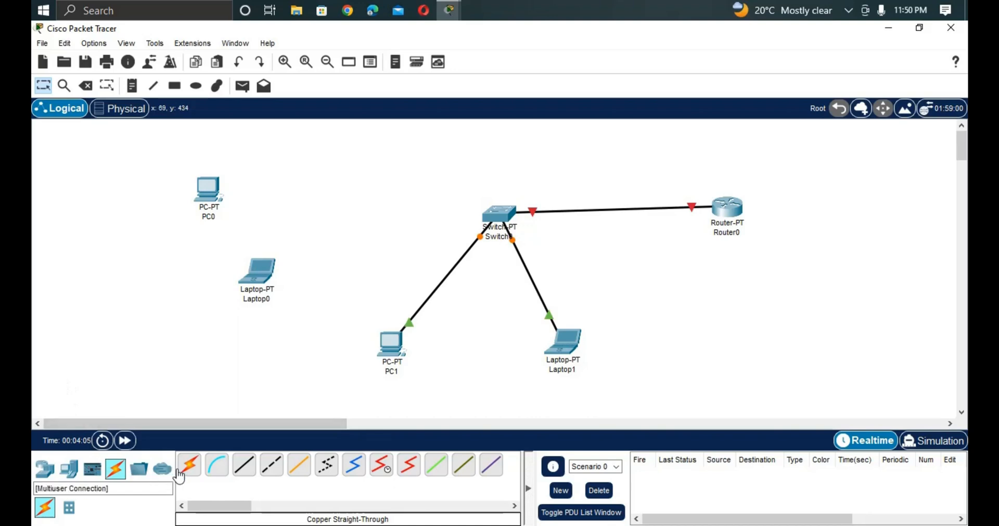
# - Connect the switch's FastEthernet3/1 port to Laptop0's FastEthernet0 port with a Copper Straight-Through cable
pyautogui.click(244, 465)
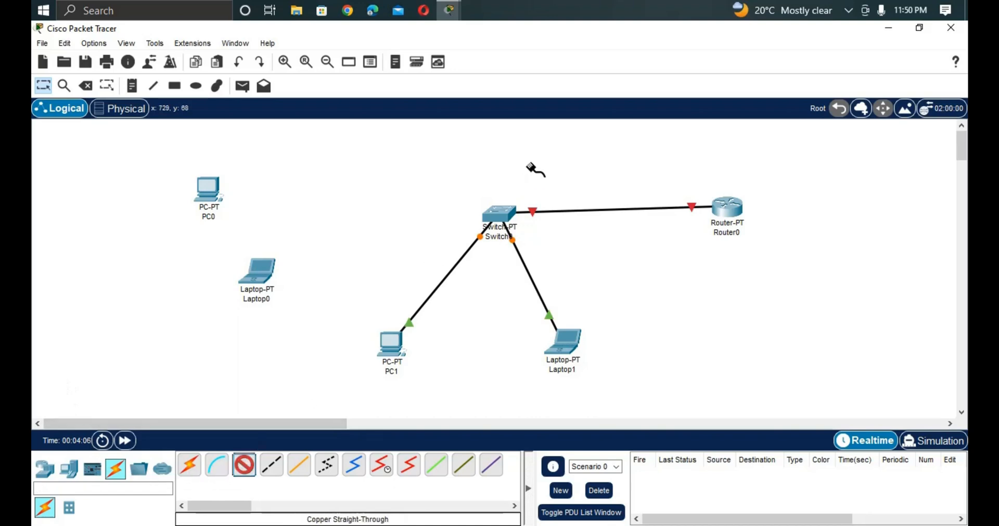
pyautogui.click(499, 213)
pyautogui.click(545, 237)
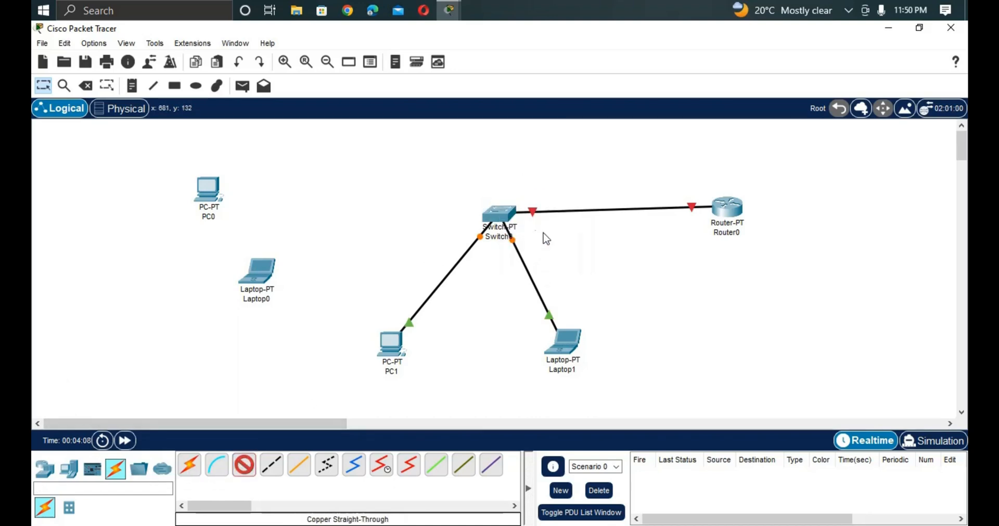
pyautogui.click(262, 275)
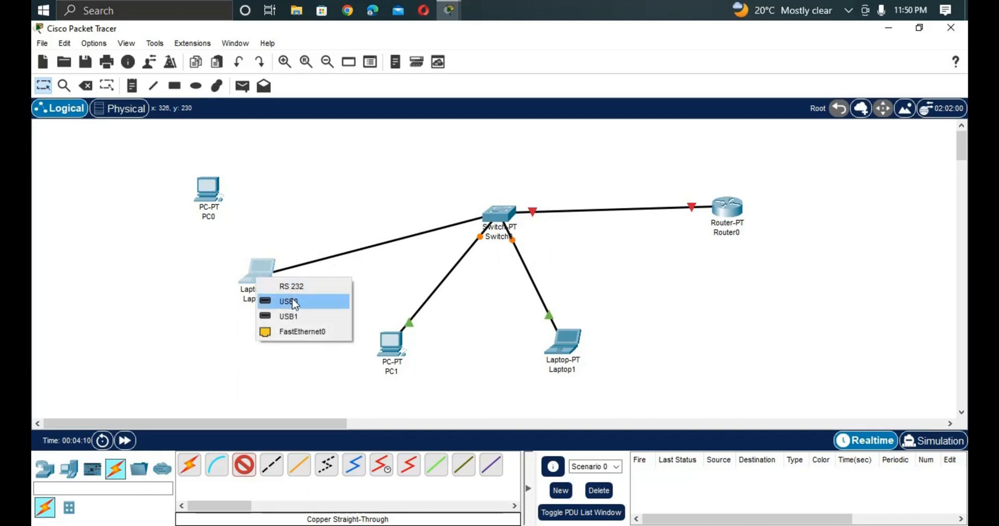
pyautogui.click(296, 330)
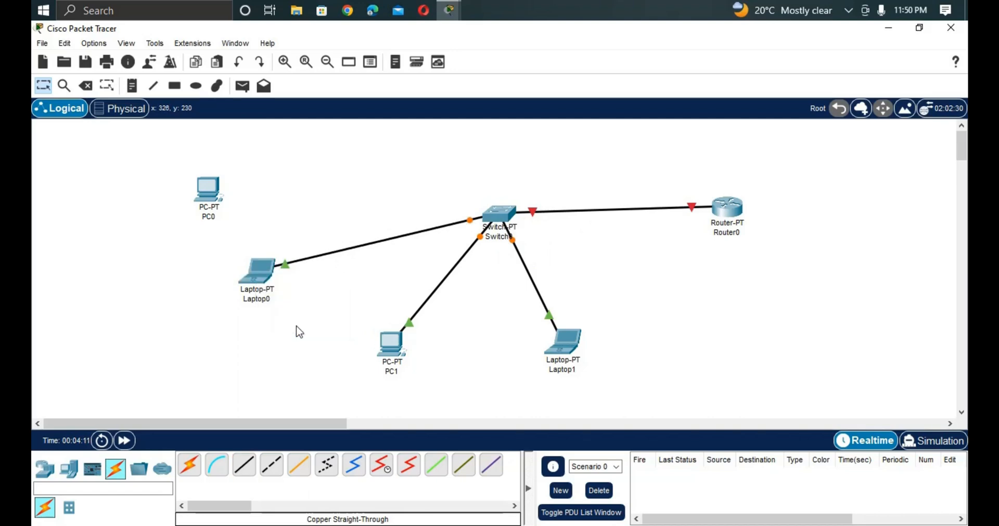
pyautogui.click(244, 464)
pyautogui.click(498, 209)
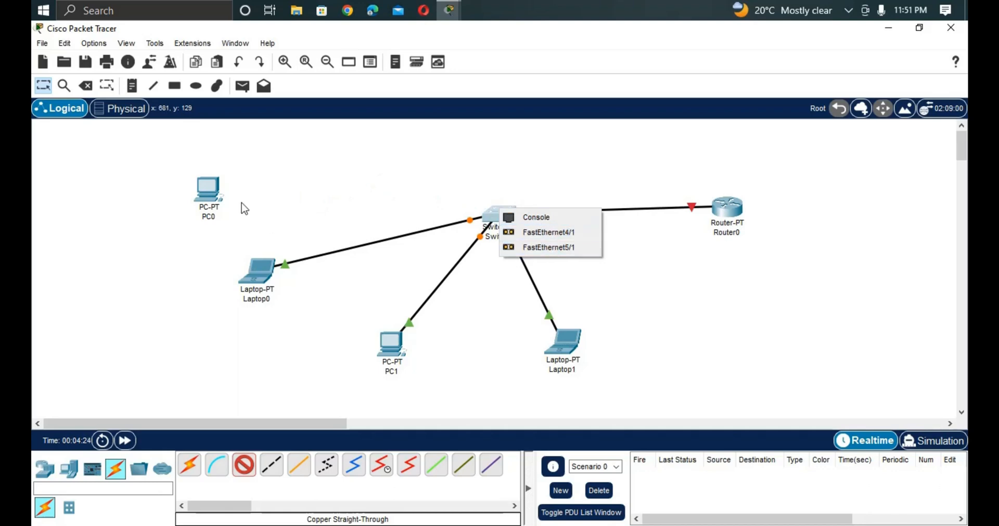
pyautogui.click(482, 205)
pyautogui.click(547, 218)
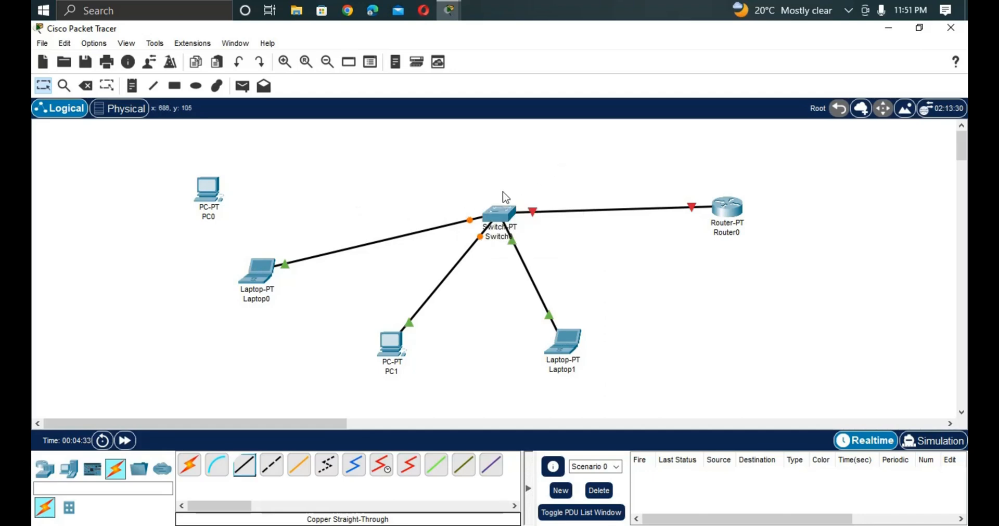
# - Power off Switch0, install two PT-SWITCH-NM-1CE modules in its empty slots, and power it back on
pyautogui.click(503, 214)
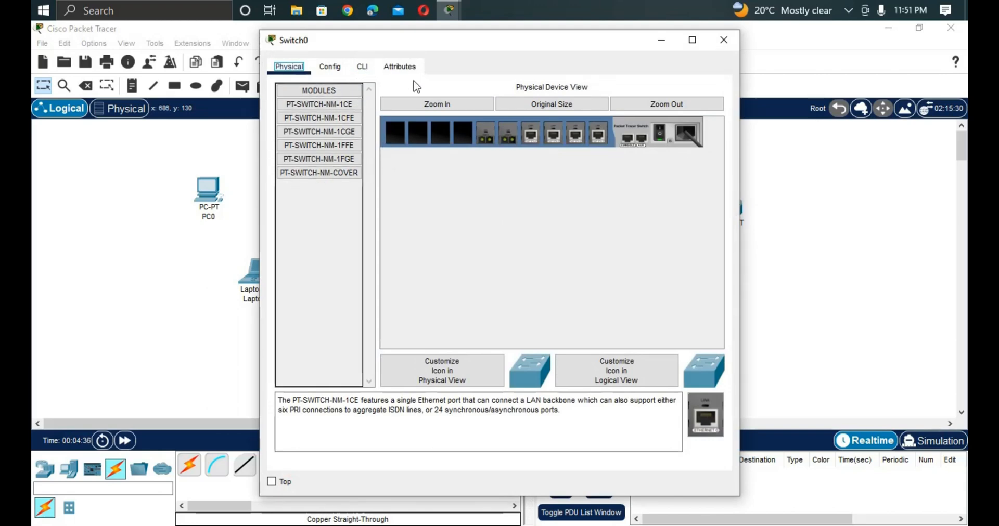
pyautogui.click(663, 133)
pyautogui.click(319, 105)
pyautogui.moveTo(315, 103); pyautogui.dragTo(464, 133)
pyautogui.click(315, 104)
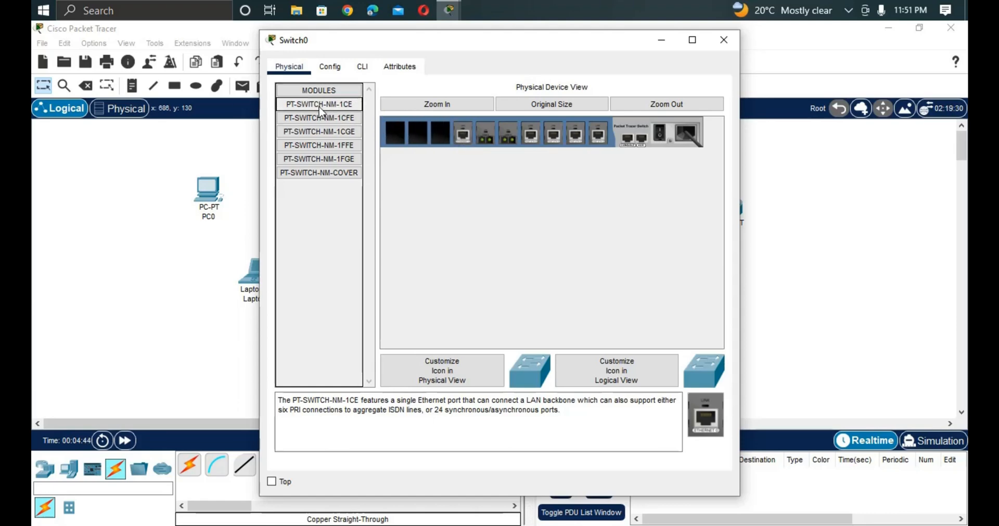
pyautogui.moveTo(314, 104); pyautogui.dragTo(443, 141)
pyautogui.click(658, 131)
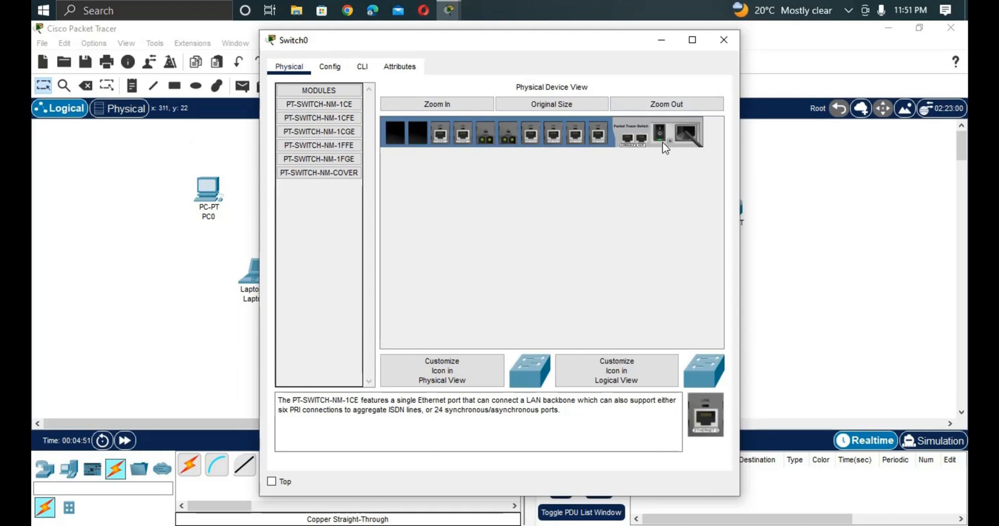
pyautogui.click(722, 41)
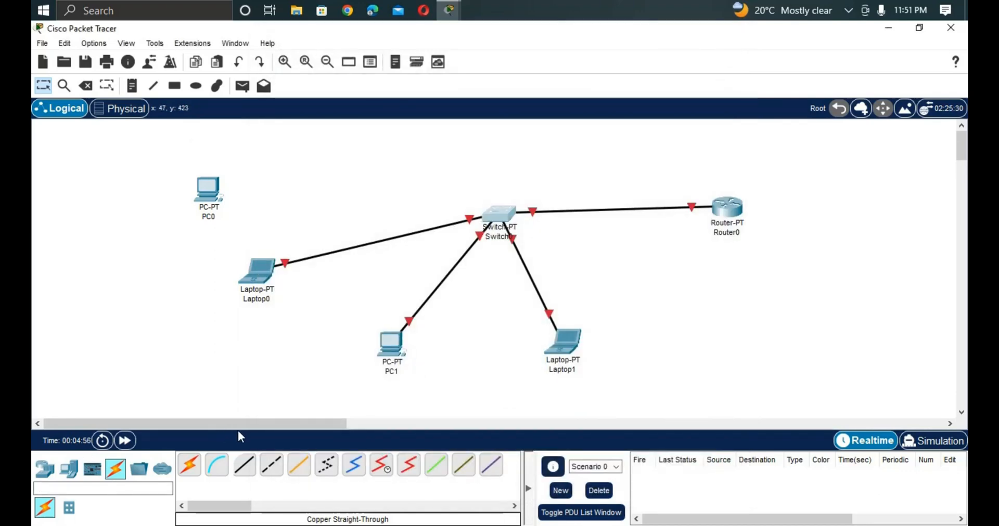
# - Connect the switch's Ethernet6/1 port to PC0 with a Copper Straight-Through cable
pyautogui.click(244, 466)
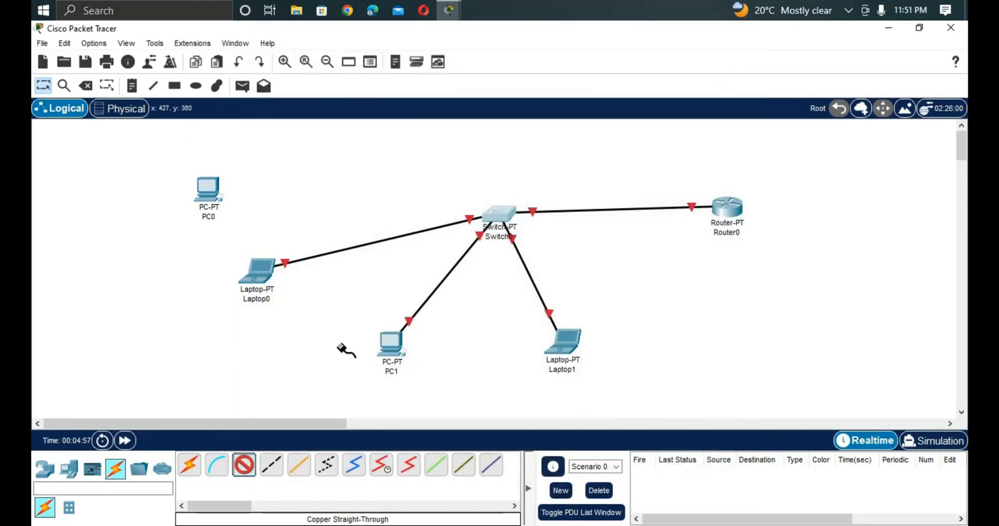
pyautogui.click(492, 213)
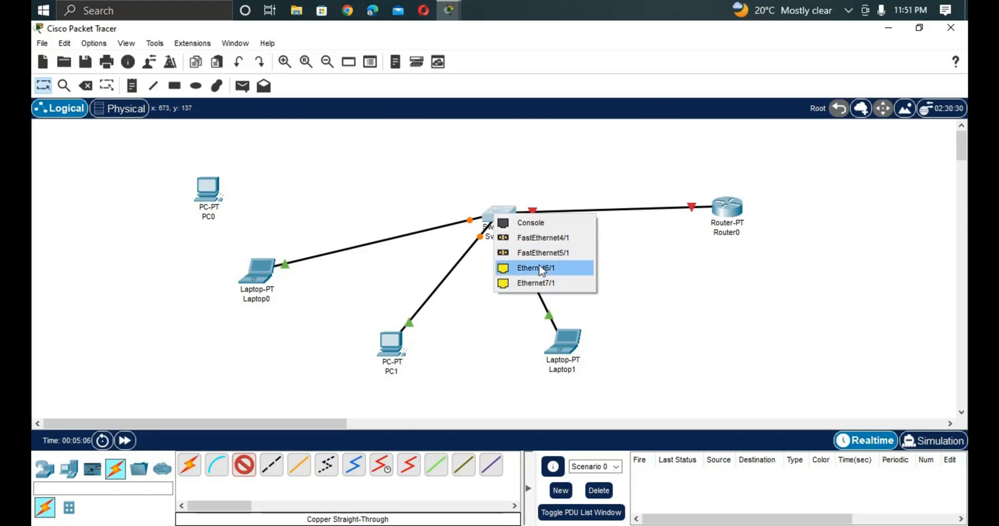
pyautogui.click(541, 268)
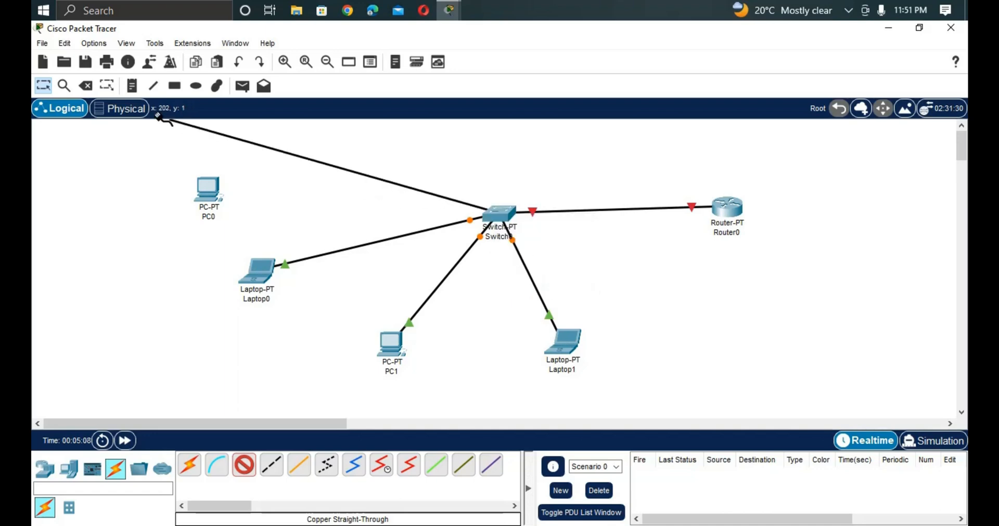
pyautogui.click(213, 196)
pyautogui.click(252, 248)
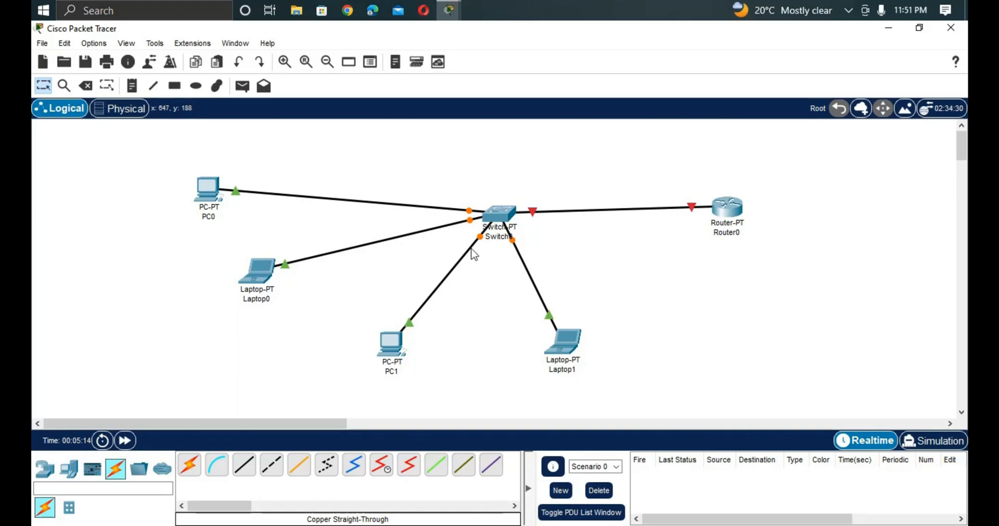
# - Open Router0's command line interface, answer no to the initial configuration dialog, and start the session
pyautogui.click(727, 210)
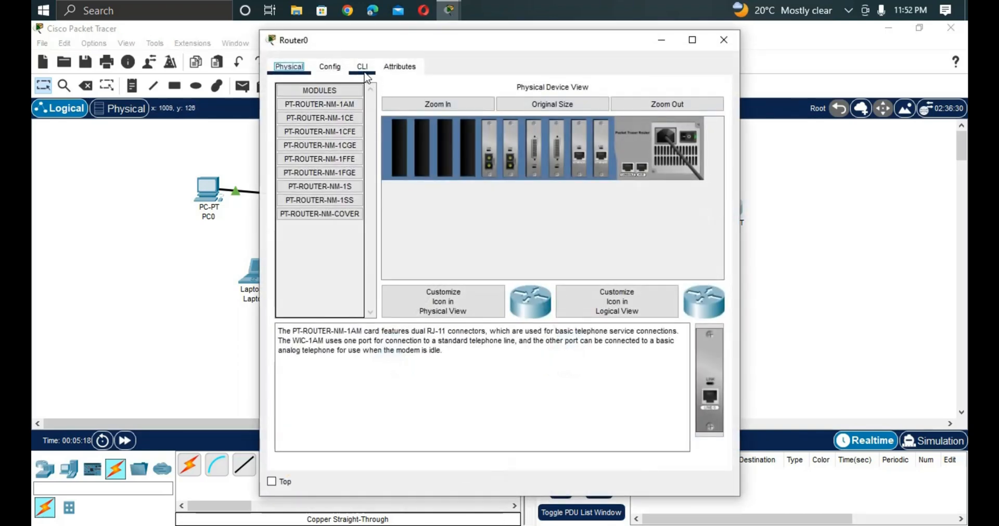
pyautogui.click(364, 69)
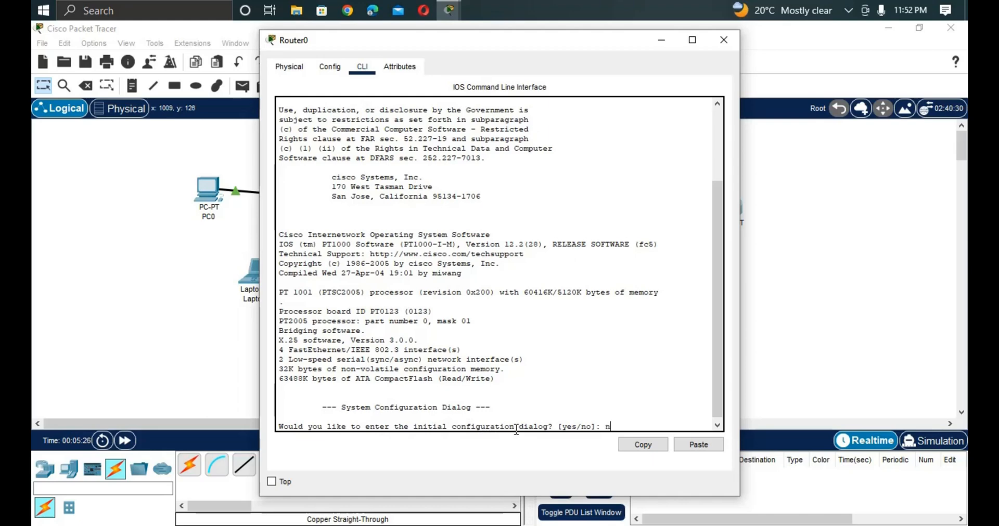
pyautogui.write('o')
pyautogui.press('Return')
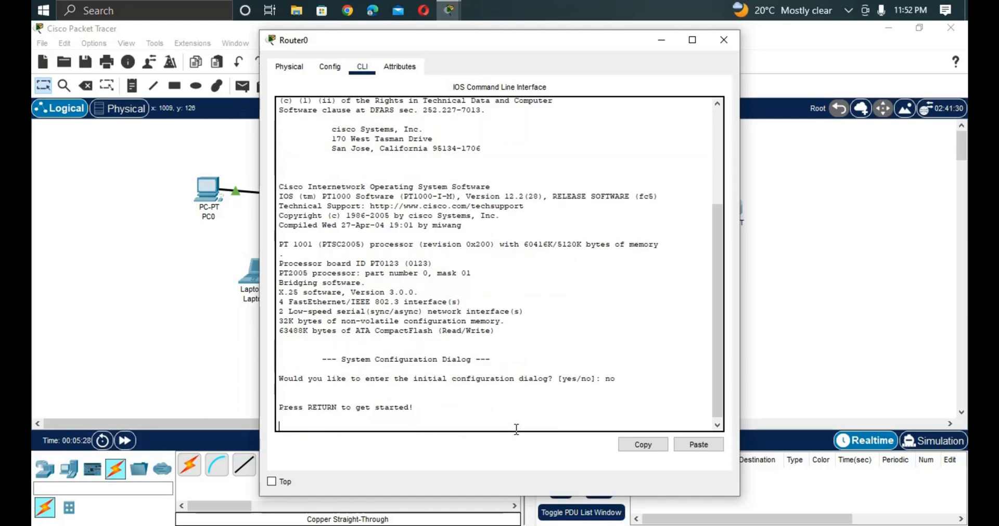
pyautogui.press('Return')
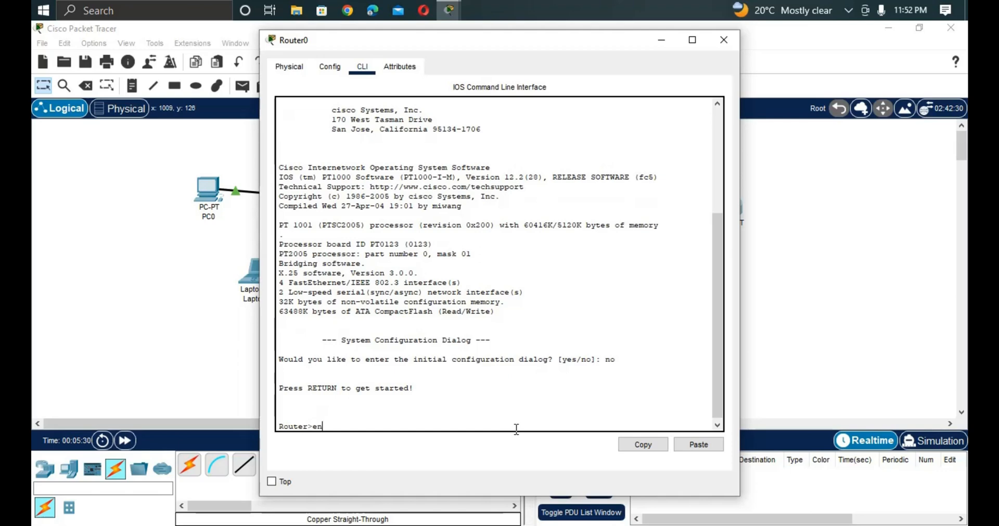
# - Enter the router's privileged mode with enable, and enter global configuration mode with configure T
pyautogui.write('en')
pyautogui.press('Tab')
pyautogui.press('Return')
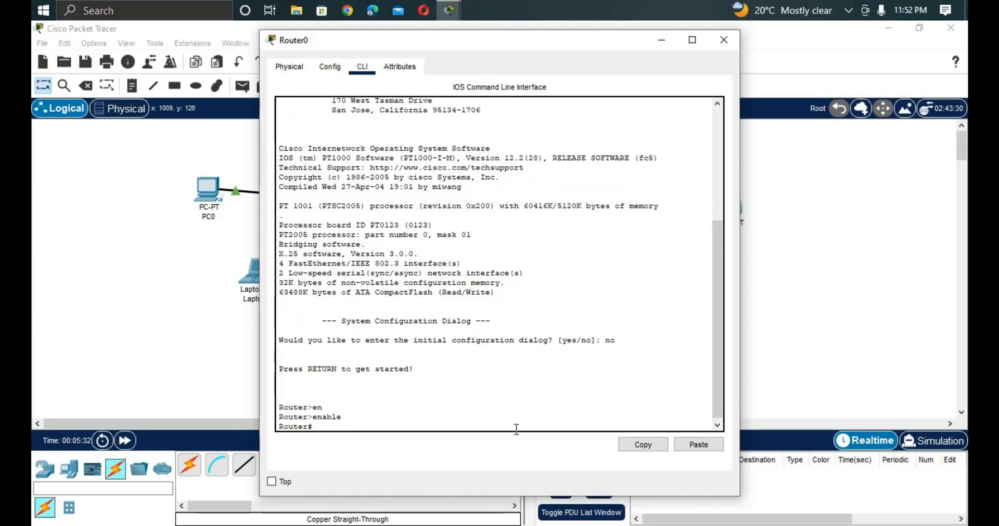
pyautogui.write('conf')
pyautogui.press('Tab')
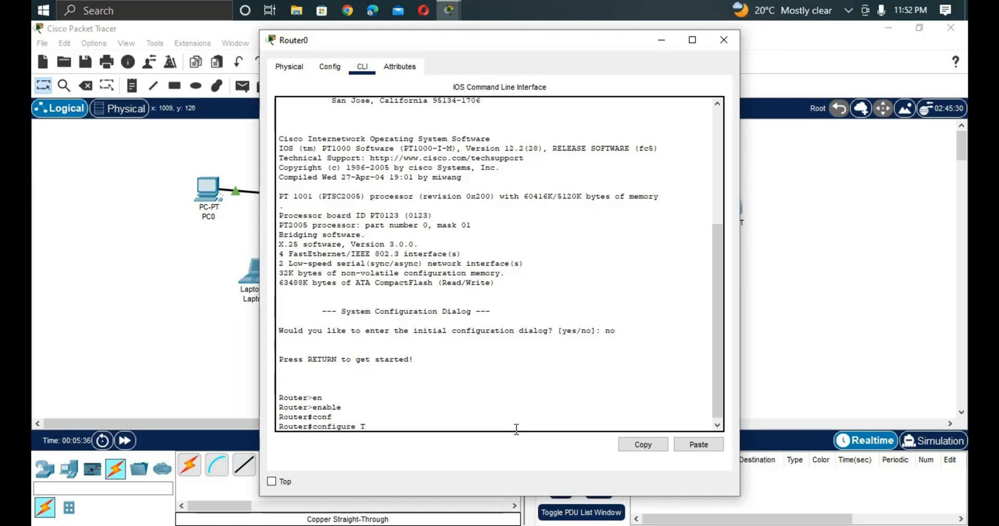
pyautogui.write('T')
pyautogui.press('Return')
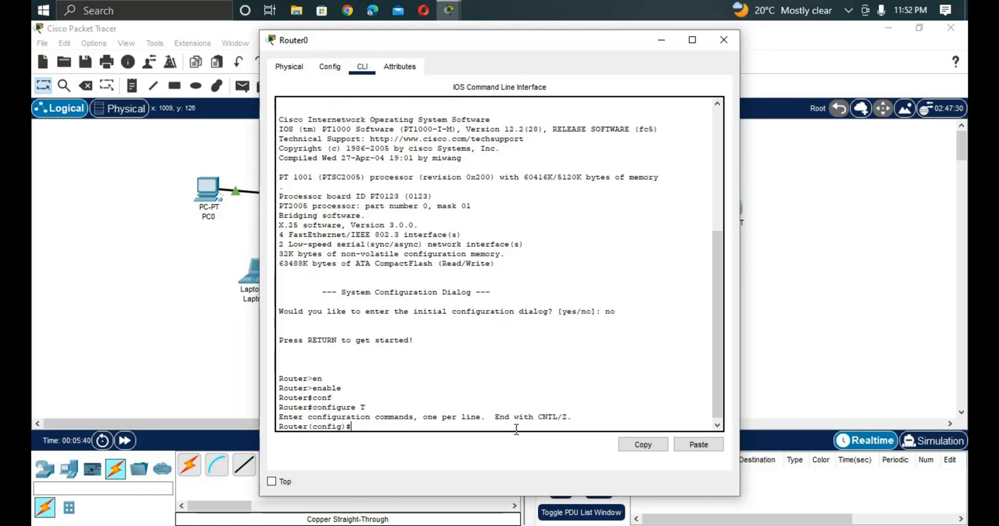
# - Select interface fastEthernet 0/0 and assign it the IP address 192.168.20.1 with subnet mask 255.255.255.0
pyautogui.write('int f')
pyautogui.press('Tab')
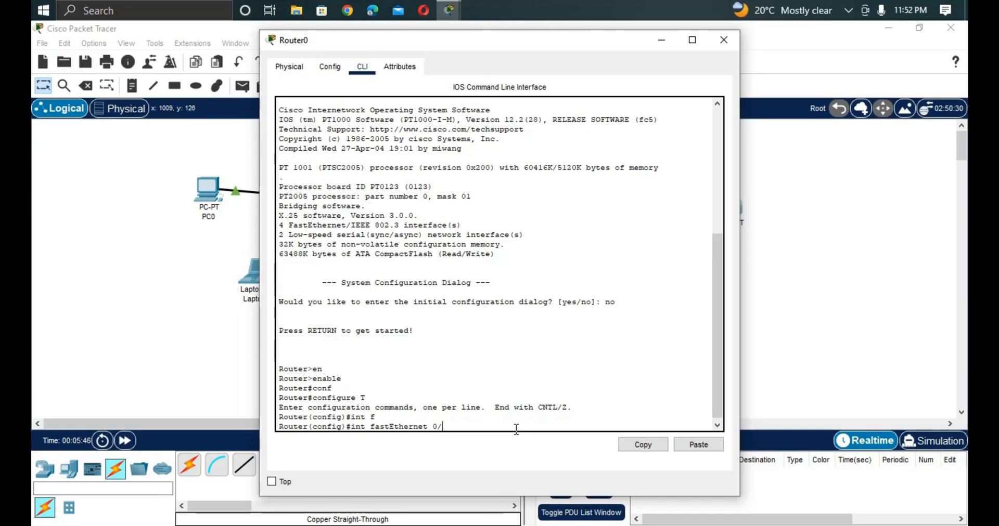
pyautogui.press('Return')
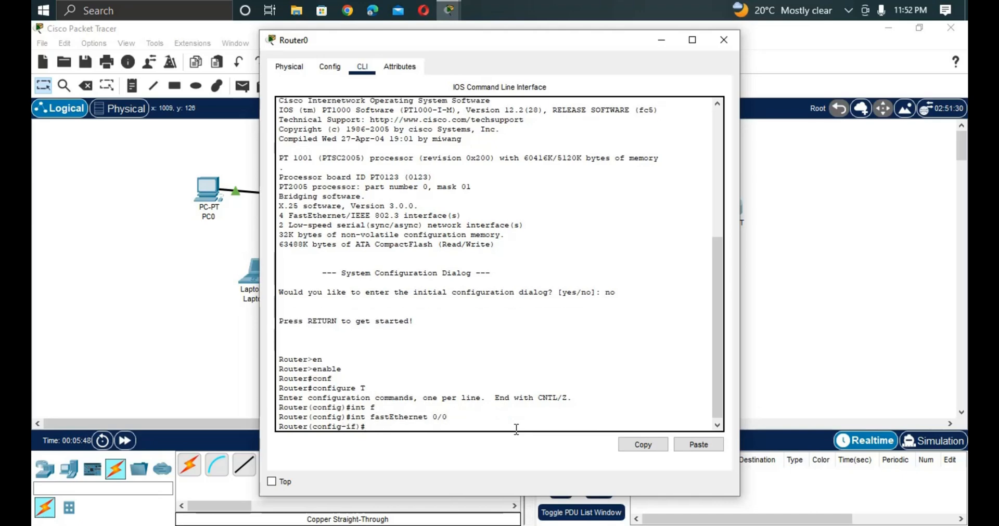
pyautogui.write('ip ad')
pyautogui.press('Tab')
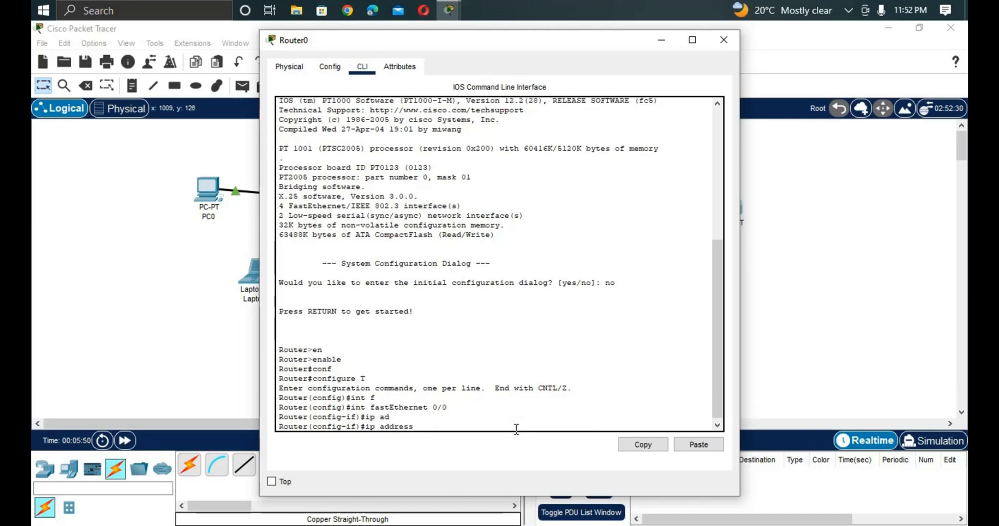
pyautogui.write('192.168.20.1 2')
pyautogui.write('55.255.255.0')
pyautogui.press('Return')
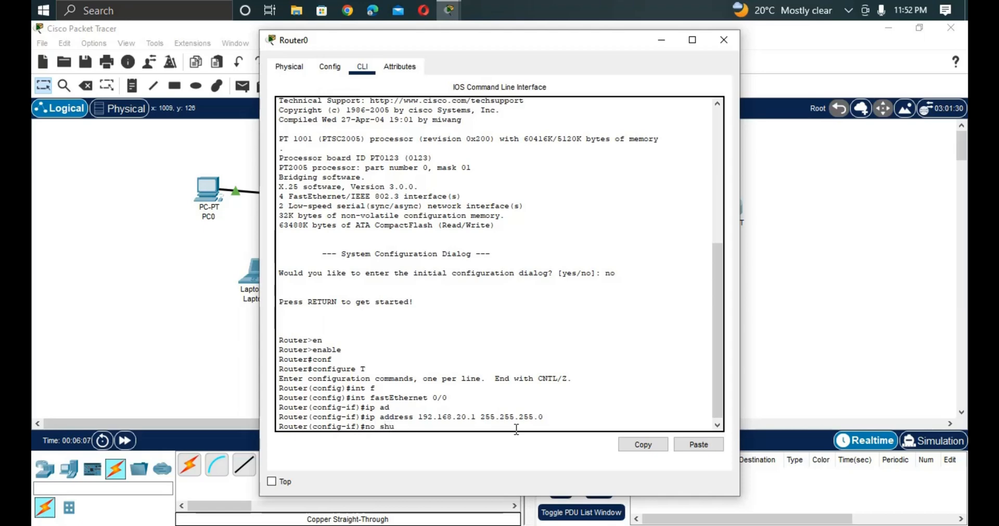
# - Enable the fastEthernet 0/0 interface with no shutdown and exit to global configuration mode
pyautogui.write('no shu')
pyautogui.press('Tab')
pyautogui.press('Return')
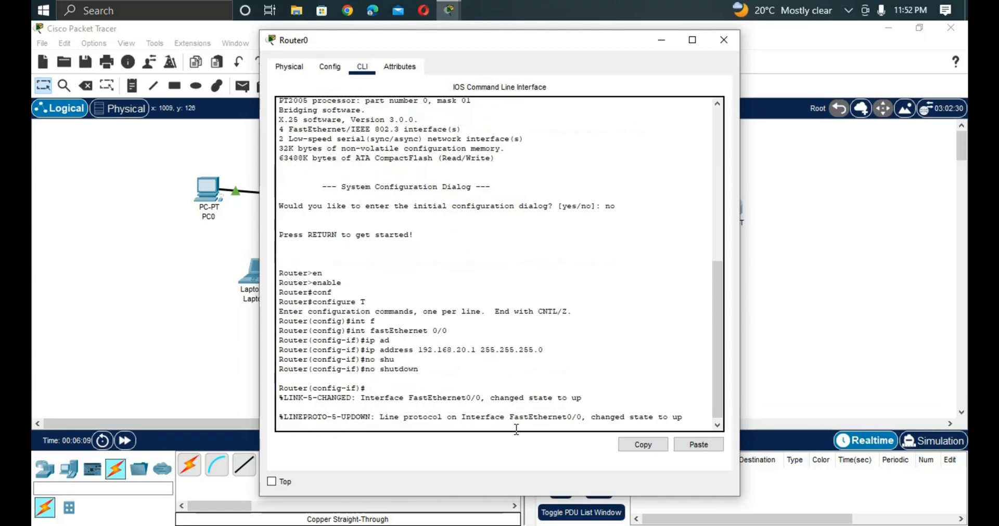
pyautogui.press('Return')
pyautogui.write('er(config-if)#e')
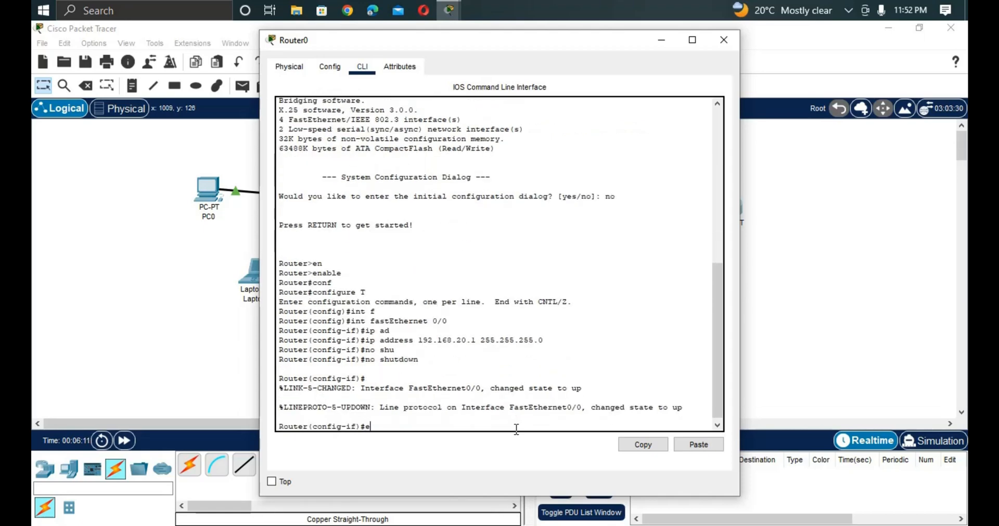
pyautogui.write('xit')
pyautogui.press('Return')
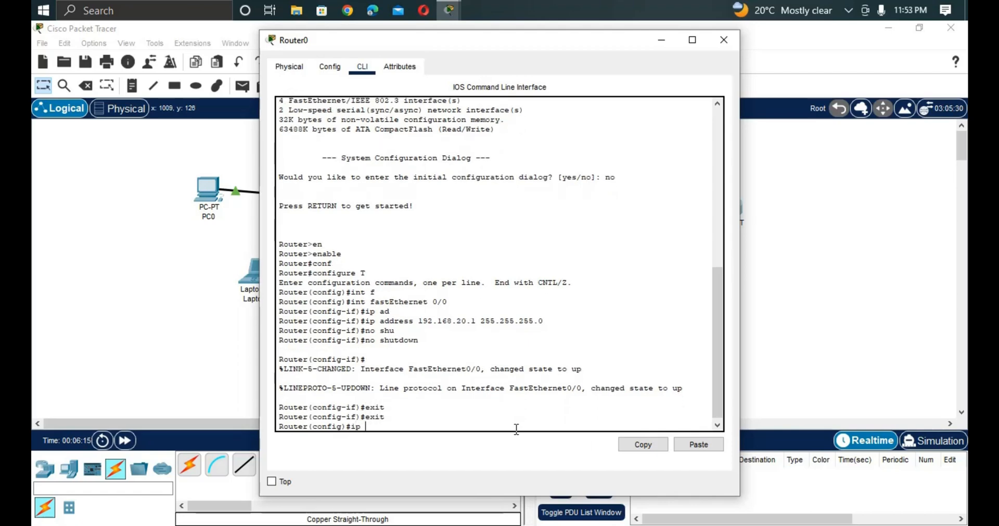
# - Create a DHCP pool named AKALCOM on the router
pyautogui.write('ip dh')
pyautogui.press('Tab')
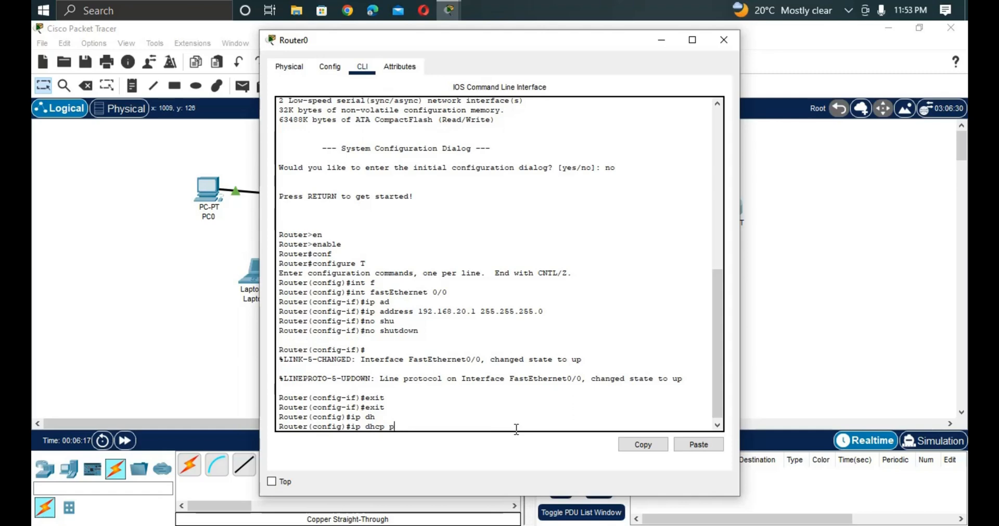
pyautogui.write('p')
pyautogui.press('Tab')
pyautogui.write('AK')
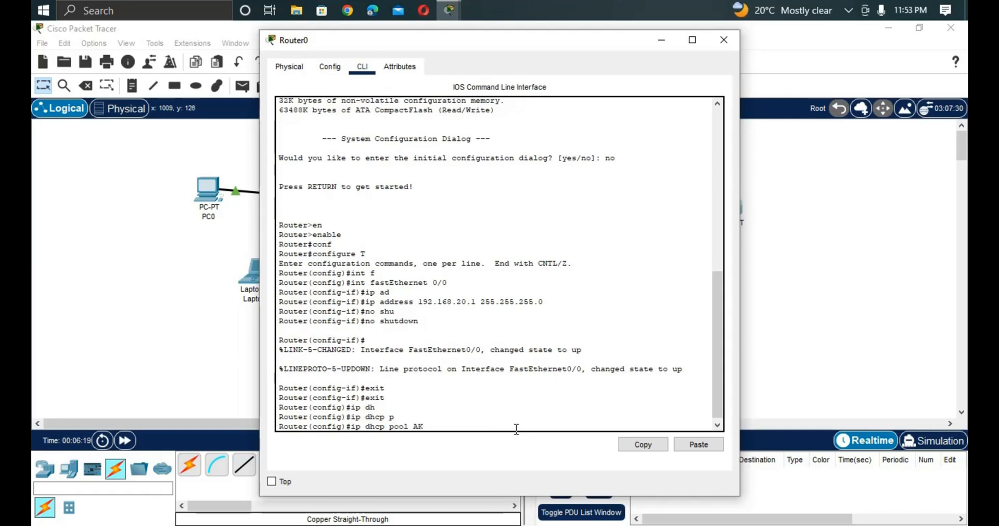
pyautogui.write('ALCOM')
pyautogui.press('Return')
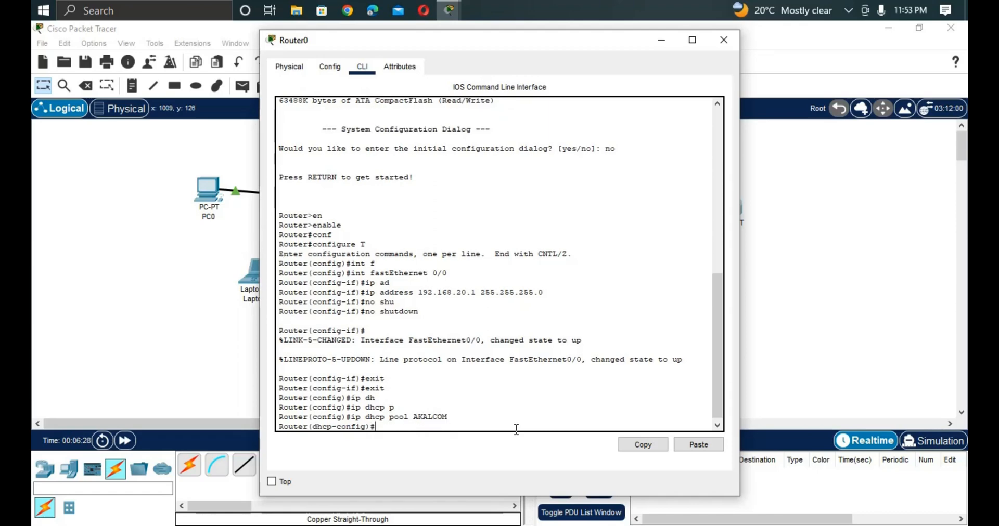
# - Set the DHCP pool's network to 192.168.20.0 with subnet mask 255.255.255.0
pyautogui.write('net')
pyautogui.press('Tab')
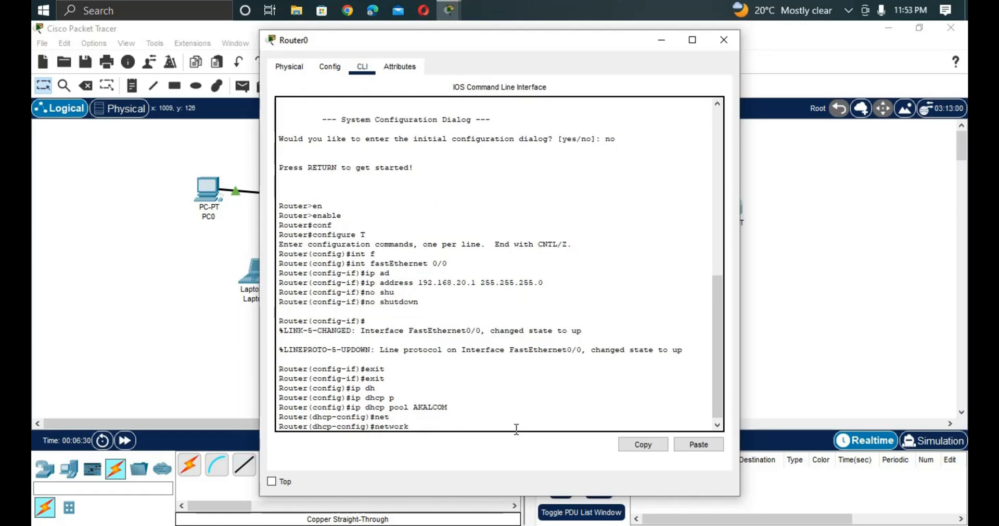
pyautogui.write('192.168.20.0 255.255.')
pyautogui.write('255.0')
pyautogui.press('Return')
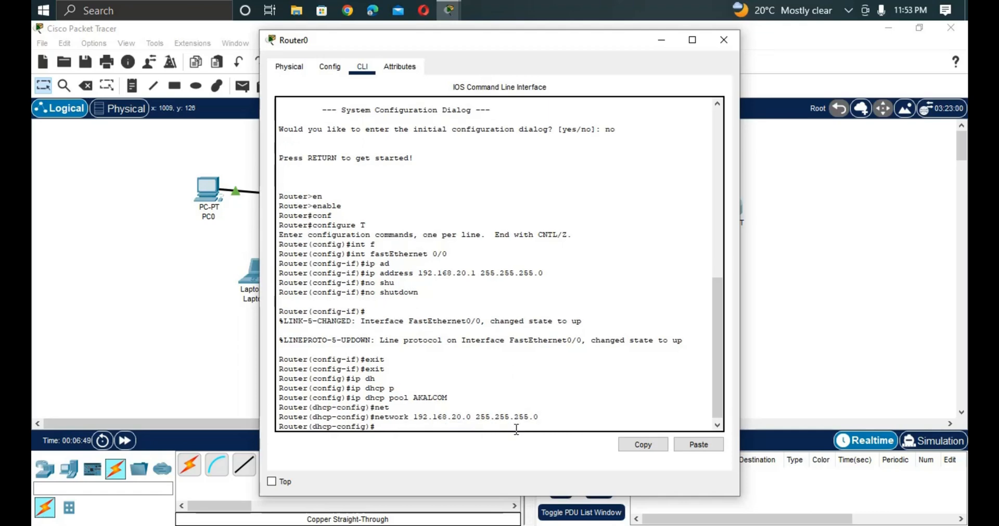
# - Set the DHCP pool's default router to 192.168.20.1
pyautogui.write('d')
pyautogui.press('Tab')
pyautogui.write('e')
pyautogui.press('Tab')
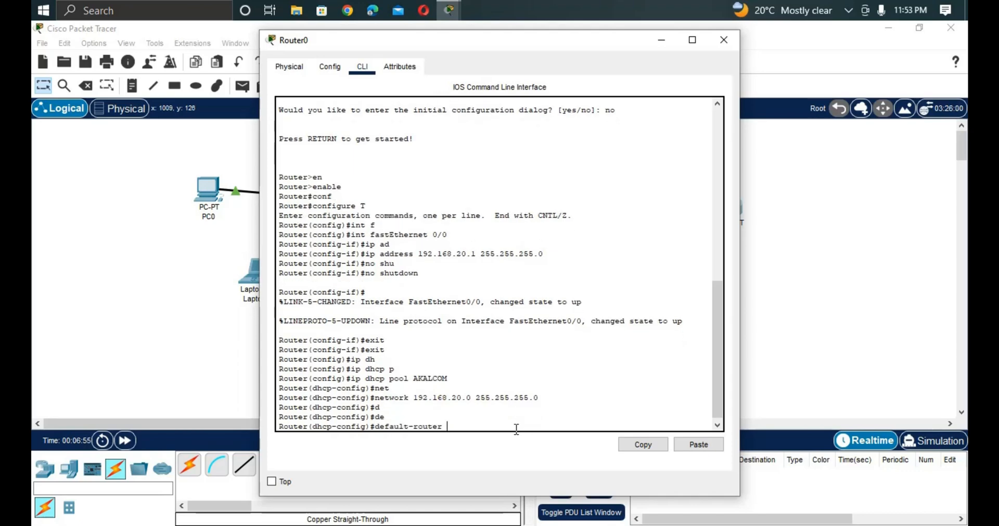
pyautogui.write('192.168.20.1')
pyautogui.press('Return')
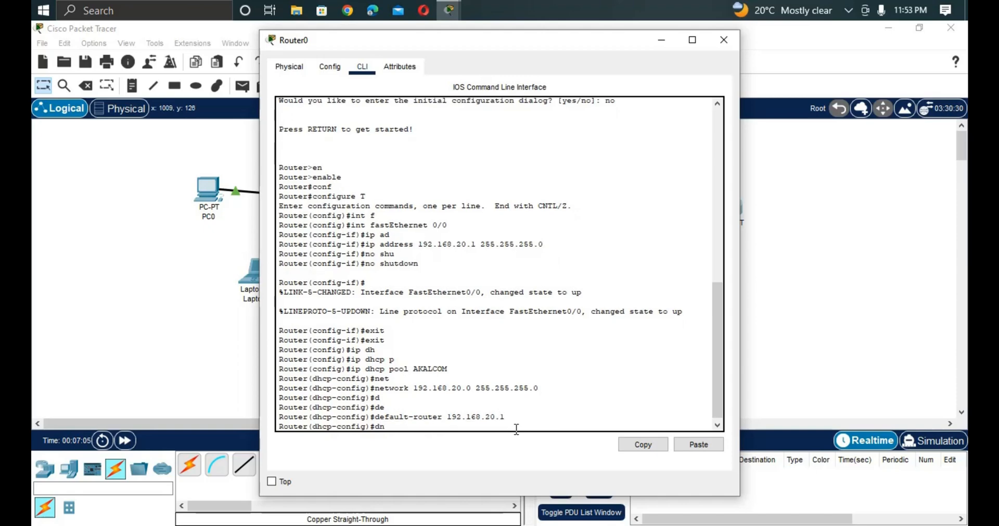
# - Set the DHCP pool's DNS server to 10.1.1.1
pyautogui.write('dn')
pyautogui.press('Tab')
pyautogui.write('1')
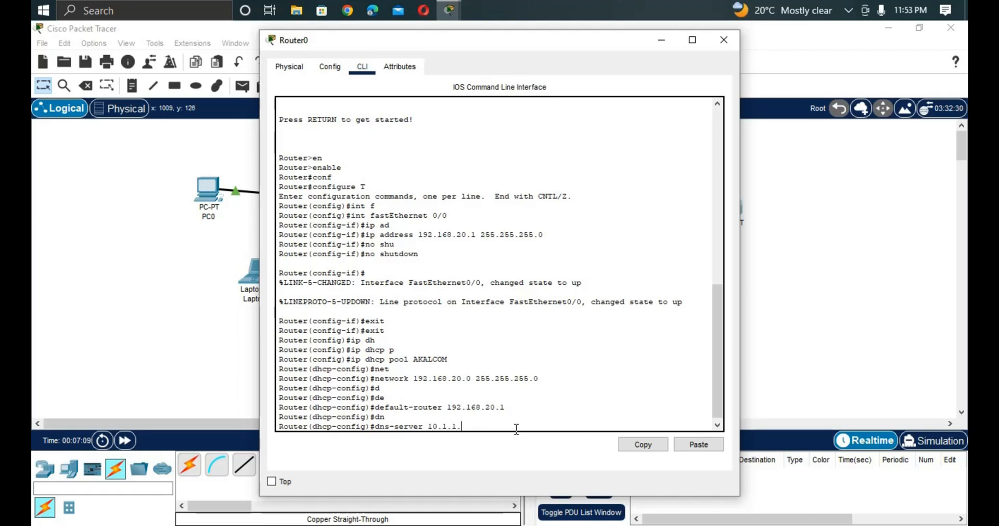
pyautogui.write('0.1.1.1')
pyautogui.press('Return')
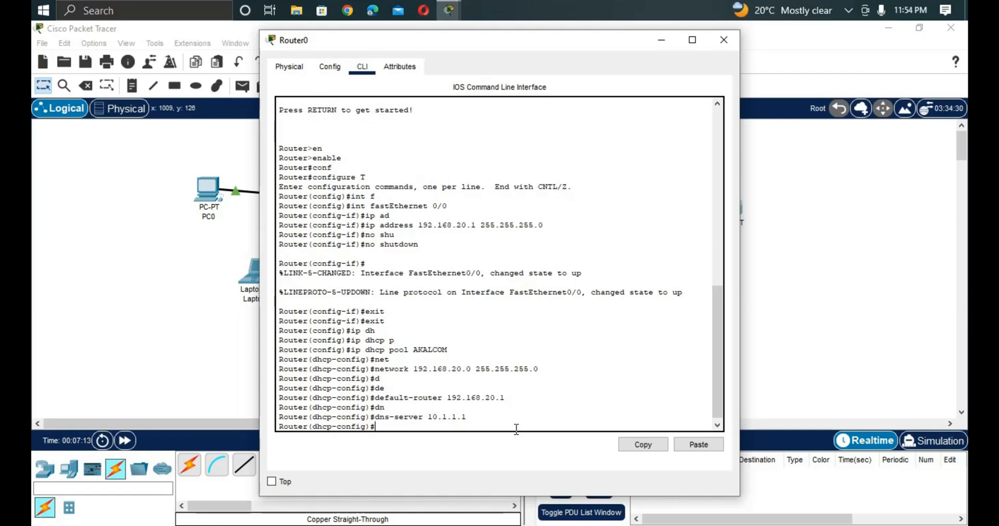
# - Set the DHCP pool's domain name to AKAL.COM, exit pool configuration, and return to the network workspace
pyautogui.write('do')
pyautogui.press('Tab')
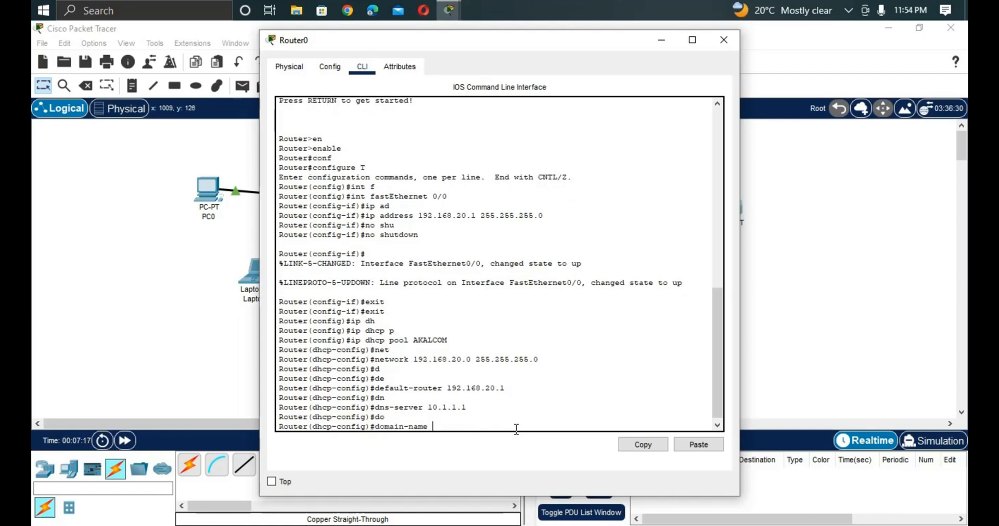
pyautogui.write('AKAL.COM')
pyautogui.press('Return')
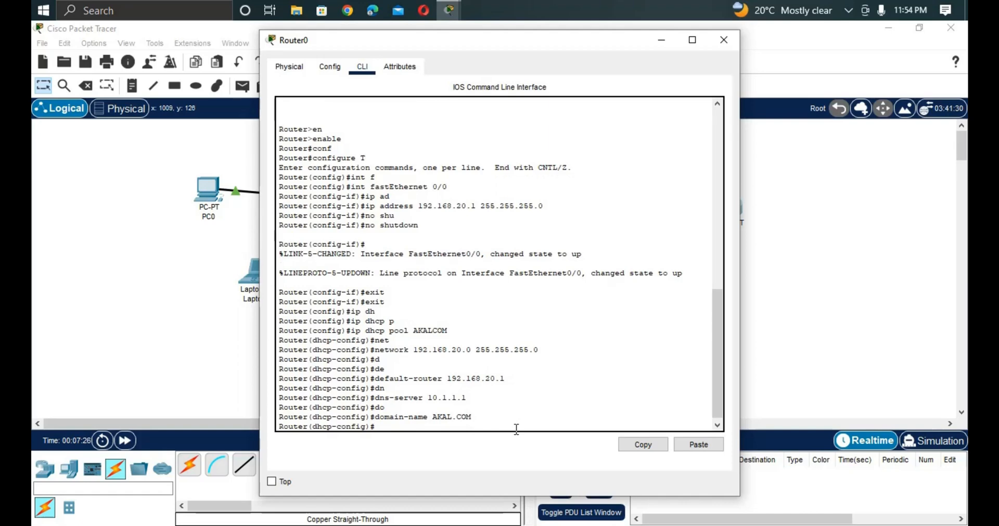
pyautogui.write('exit')
pyautogui.press('Return')
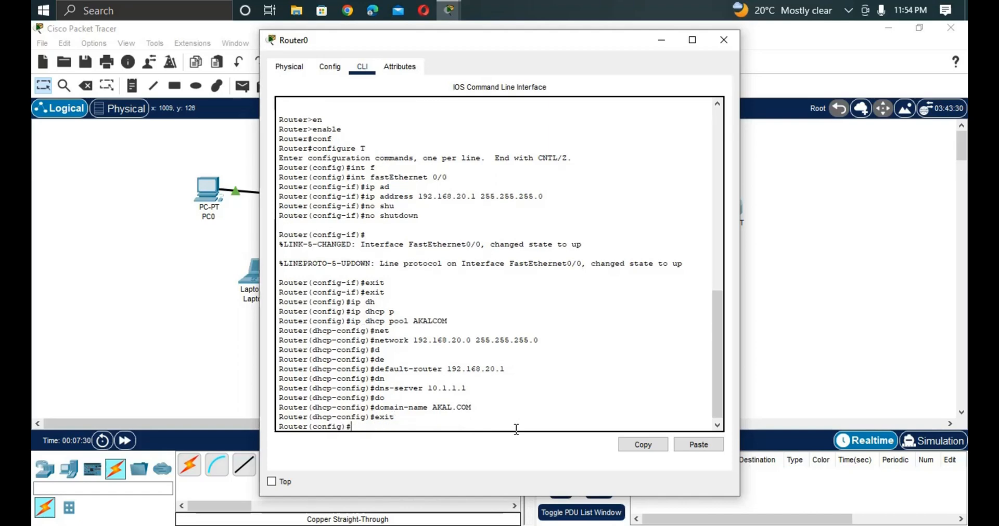
pyautogui.click(822, 309)
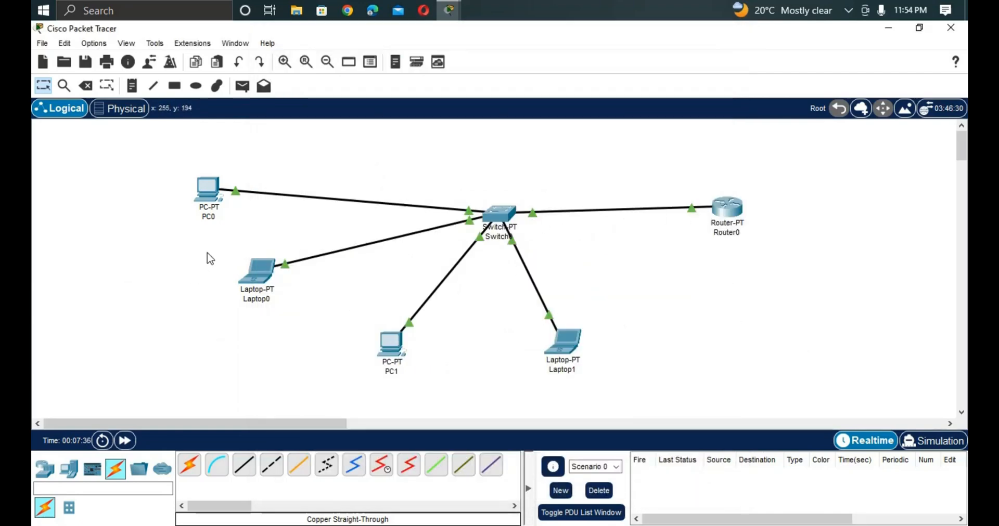
# - Switch PC0's IPv4 configuration to DHCP and return to the network workspace
pyautogui.click(203, 194)
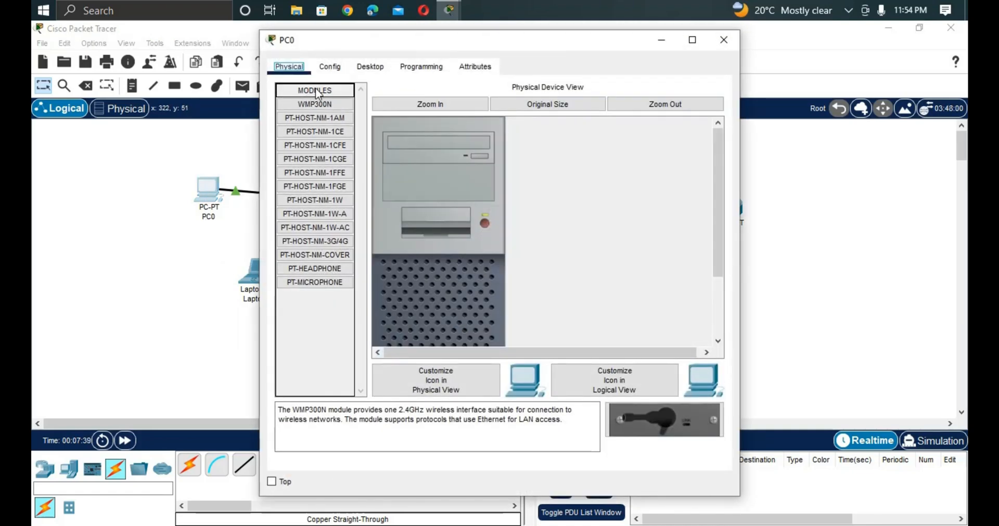
pyautogui.click(362, 68)
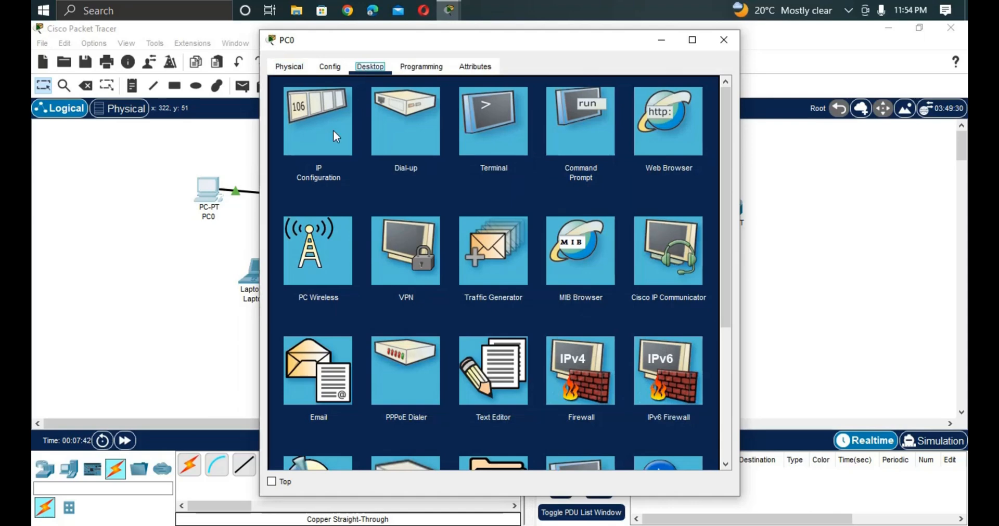
pyautogui.click(319, 146)
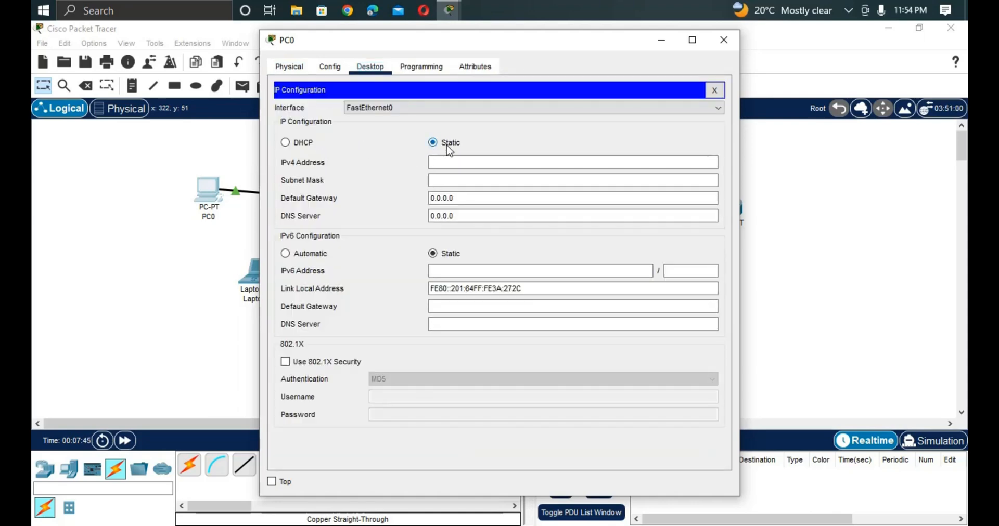
pyautogui.click(441, 159)
pyautogui.click(287, 143)
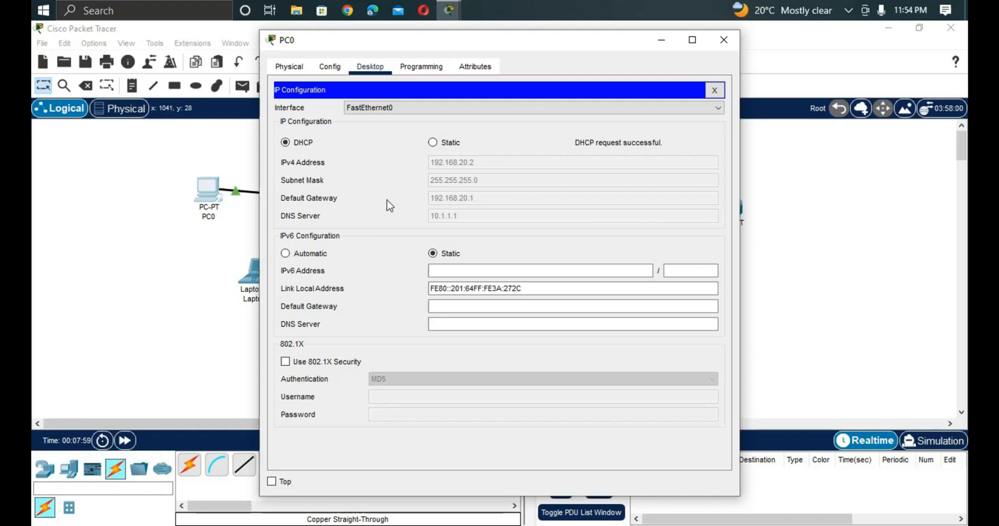
pyautogui.click(142, 246)
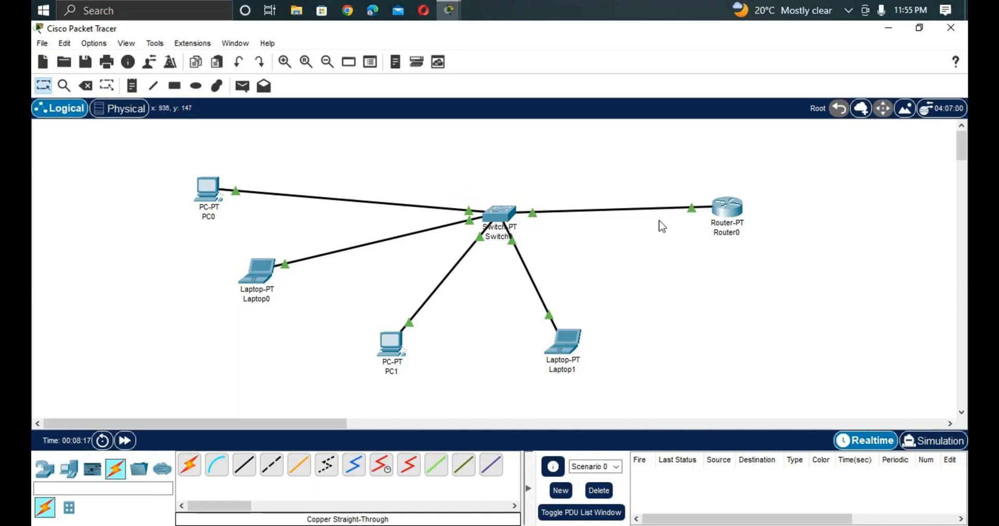
# - Exclude the address range 192.168.20.1 to 192.168.20.10 from DHCP assignment on Router0 and return to the network workspace
pyautogui.click(729, 220)
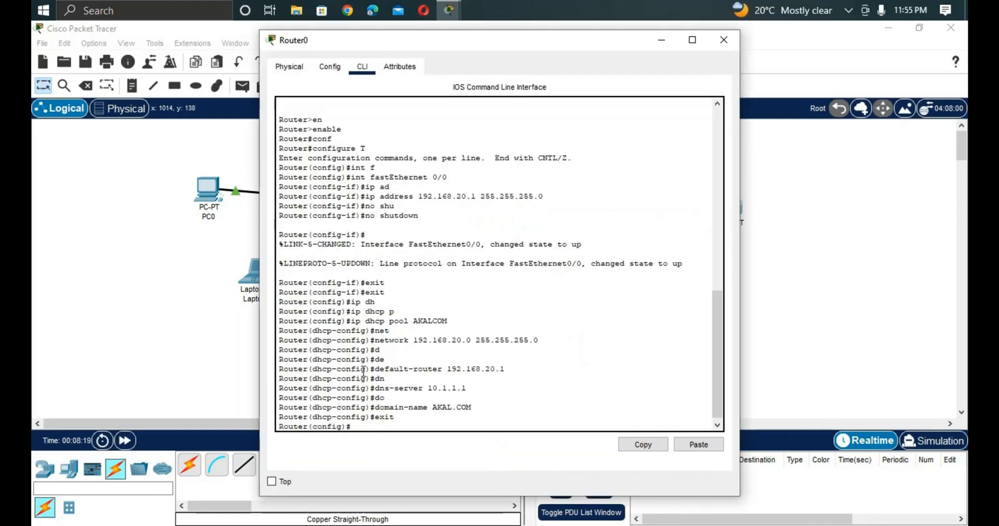
pyautogui.press('Return')
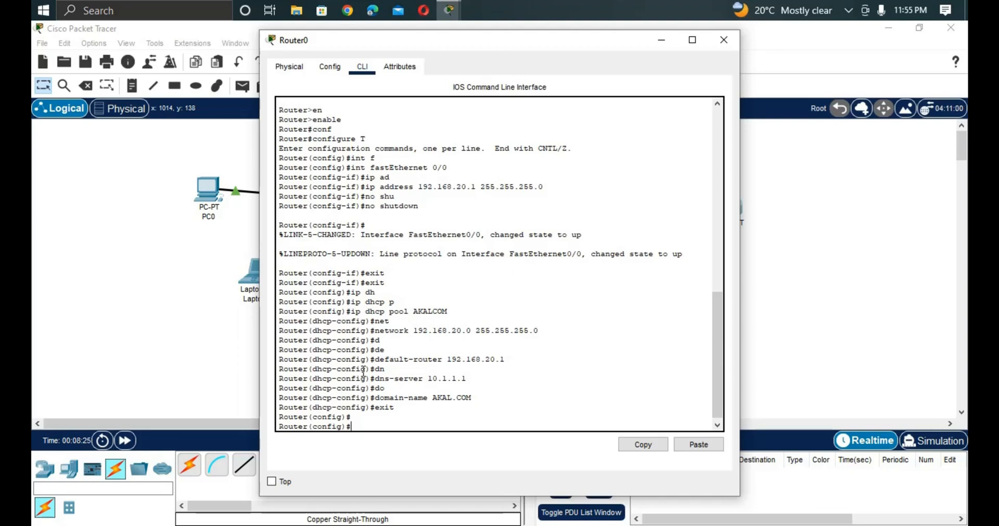
pyautogui.write('ip g')
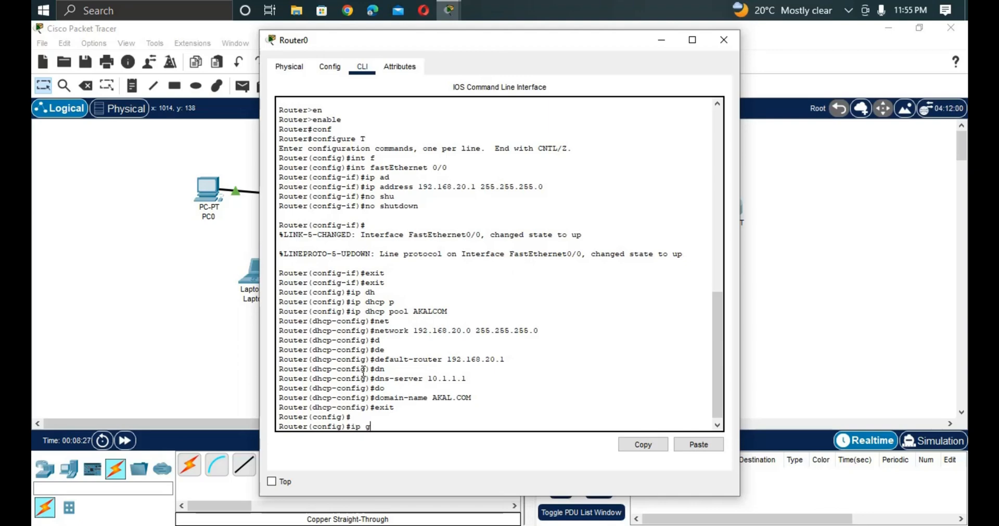
pyautogui.write('d')
pyautogui.press('Tab')
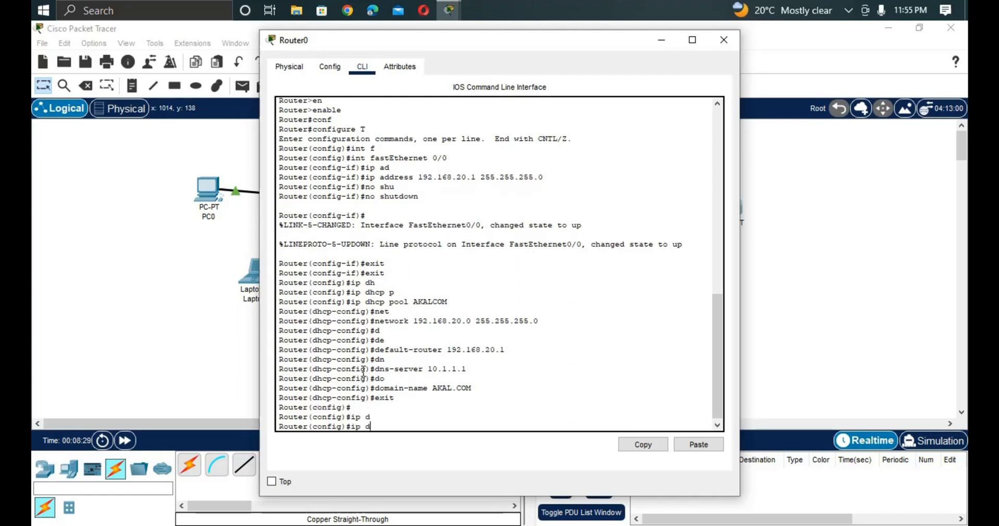
pyautogui.write('h')
pyautogui.press('Tab')
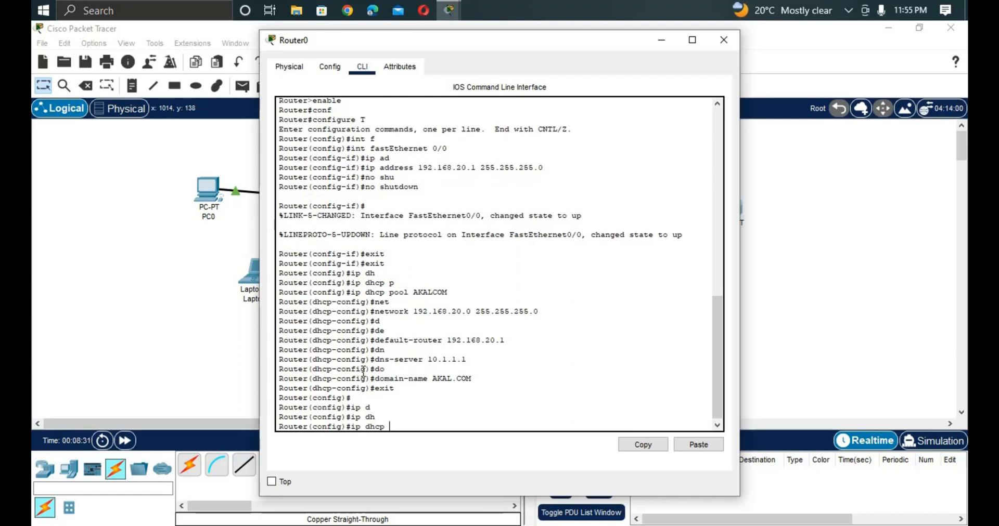
pyautogui.write('e')
pyautogui.press('Tab')
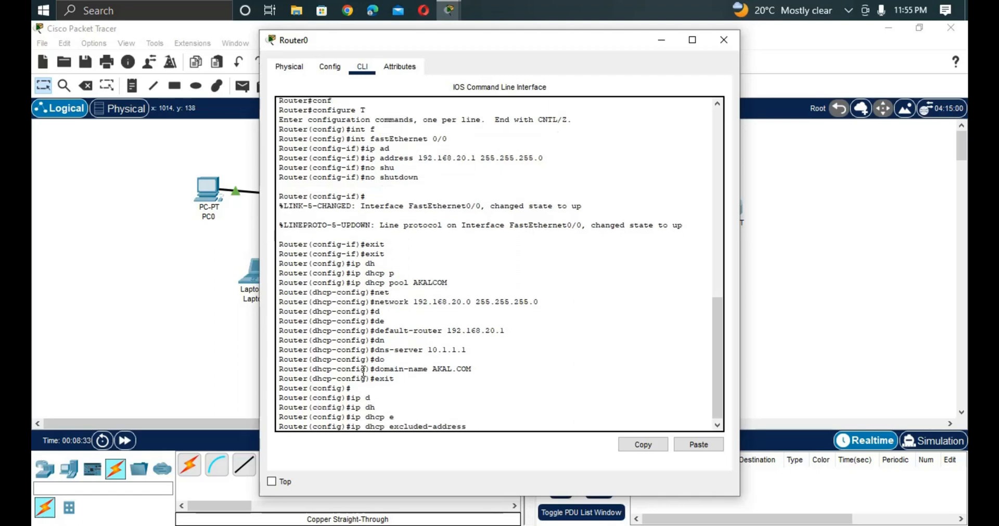
pyautogui.write('192.168.20.1 192.168.20')
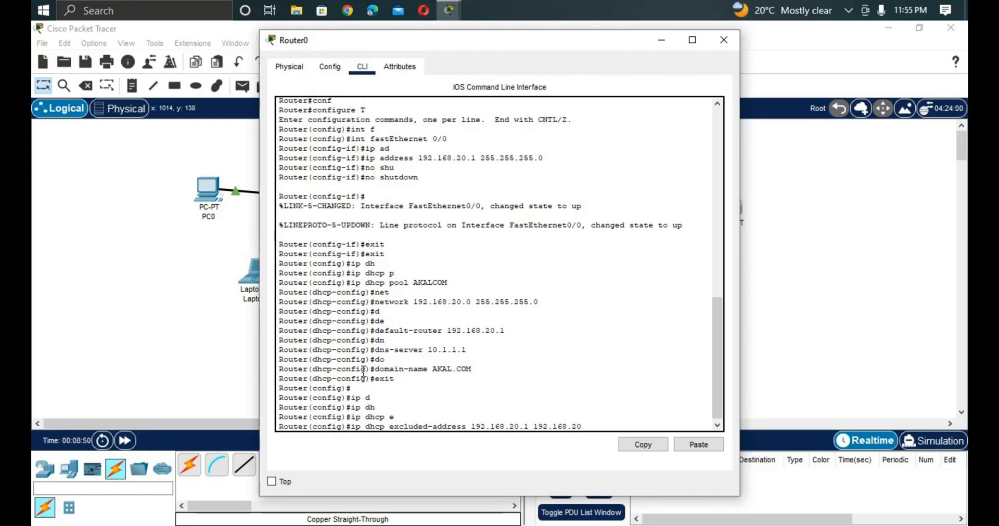
pyautogui.write('.10')
pyautogui.press('Return')
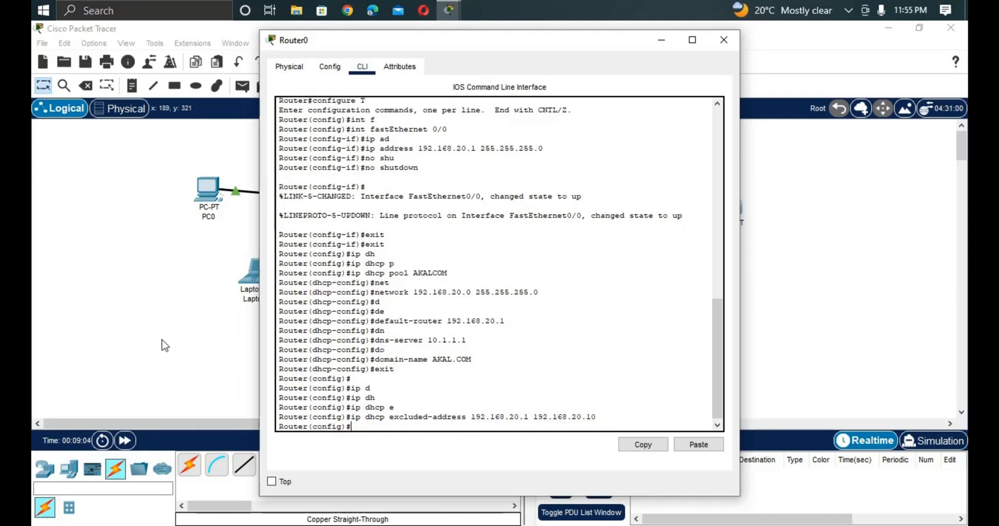
pyautogui.hotkey('alt', 'F4')
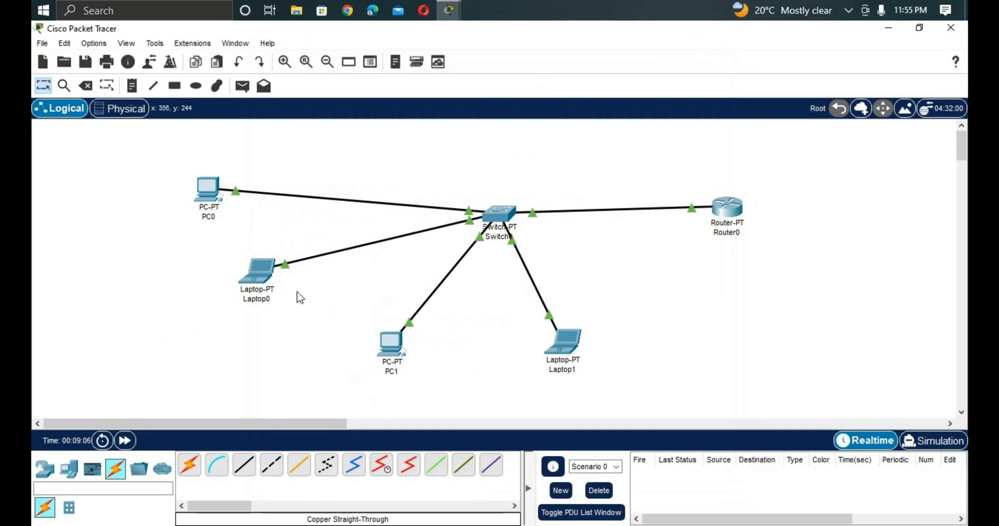
# - Renew PC0's IPv4 lease by switching its configuration to Static and back to DHCP, then return to the network workspace
pyautogui.click(210, 204)
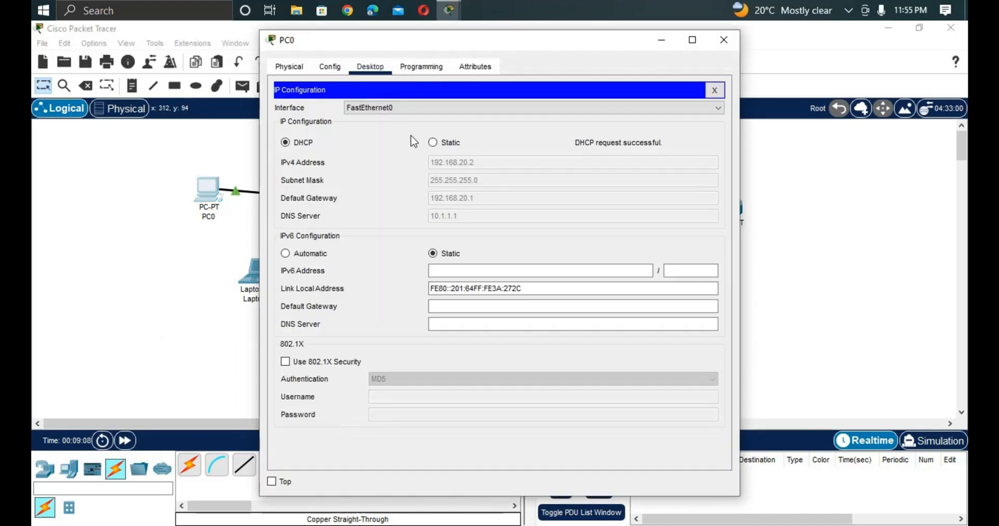
pyautogui.click(432, 143)
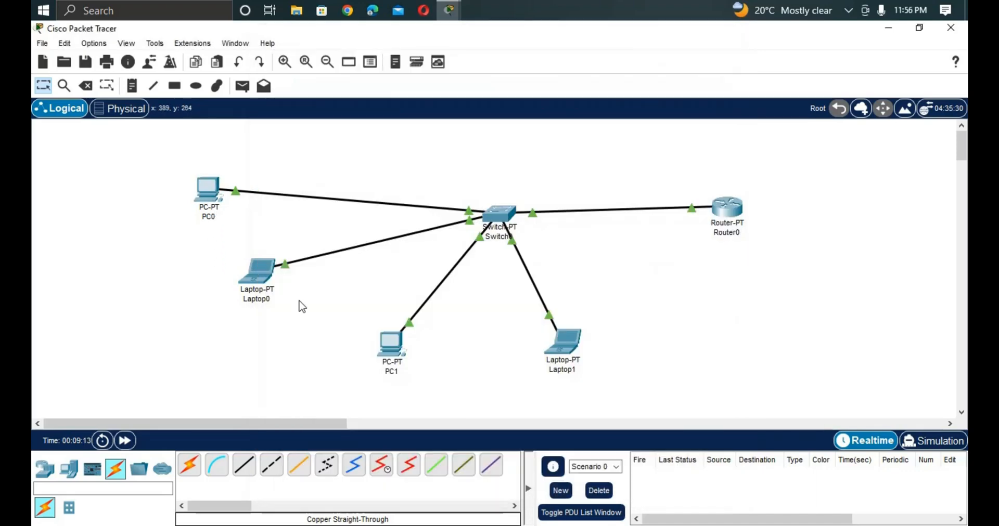
pyautogui.click(206, 194)
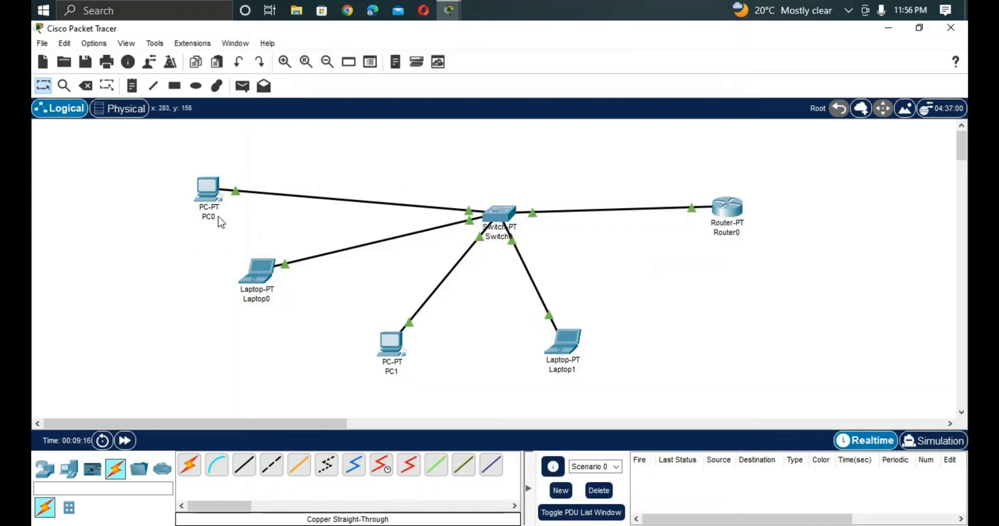
pyautogui.click(207, 193)
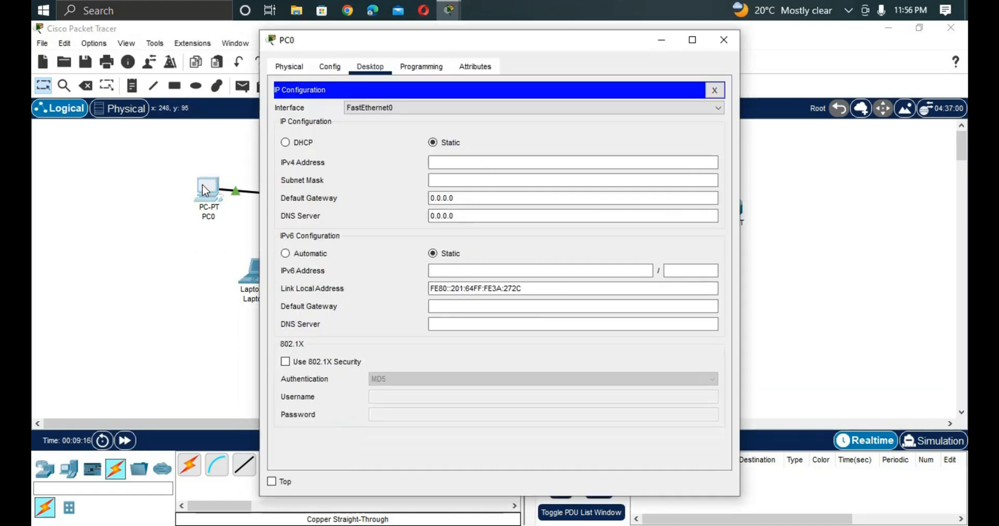
pyautogui.click(298, 148)
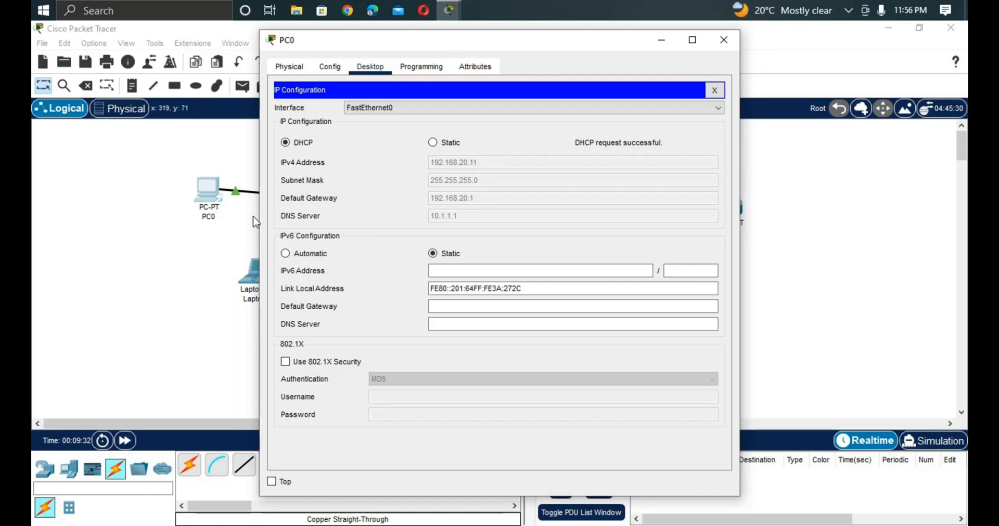
pyautogui.click(169, 258)
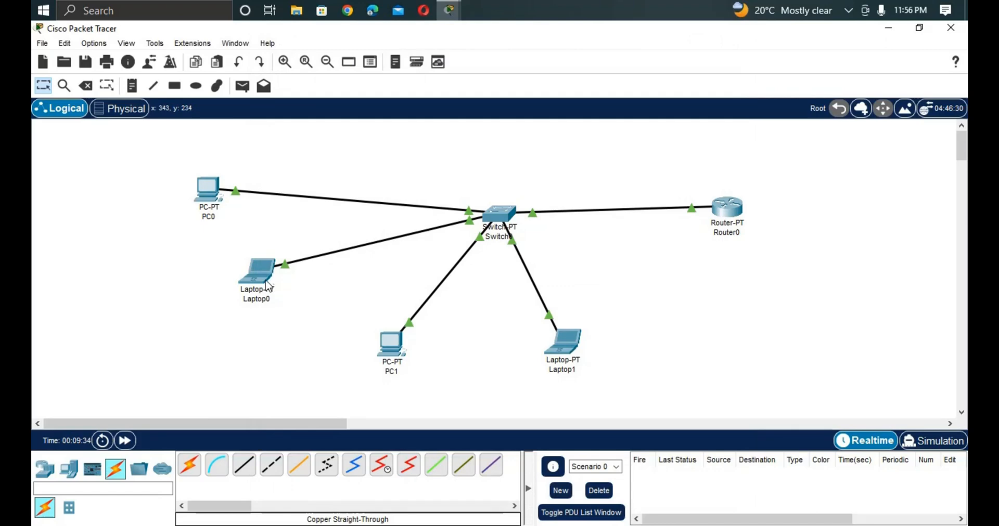
# - Set Laptop0's IPv4 configuration to DHCP and return to the network workspace
pyautogui.click(268, 285)
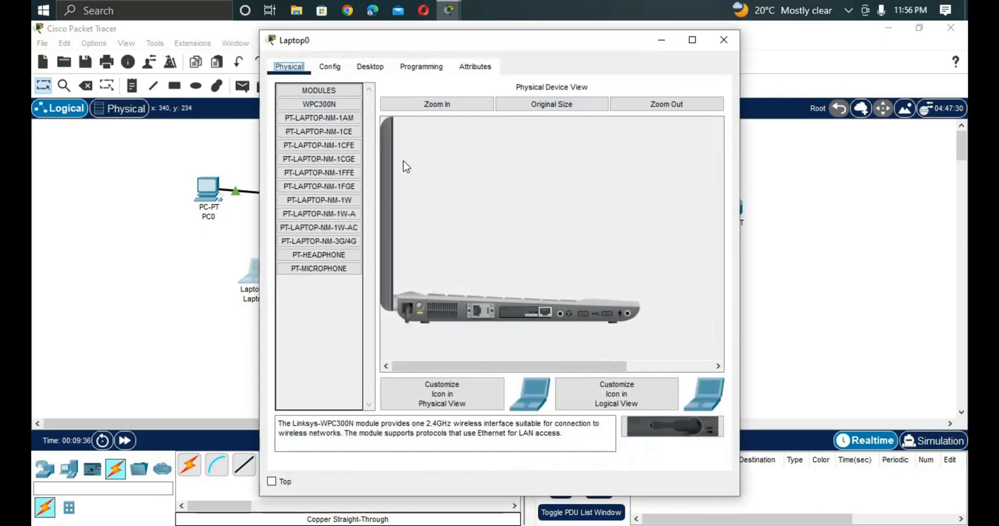
pyautogui.click(368, 67)
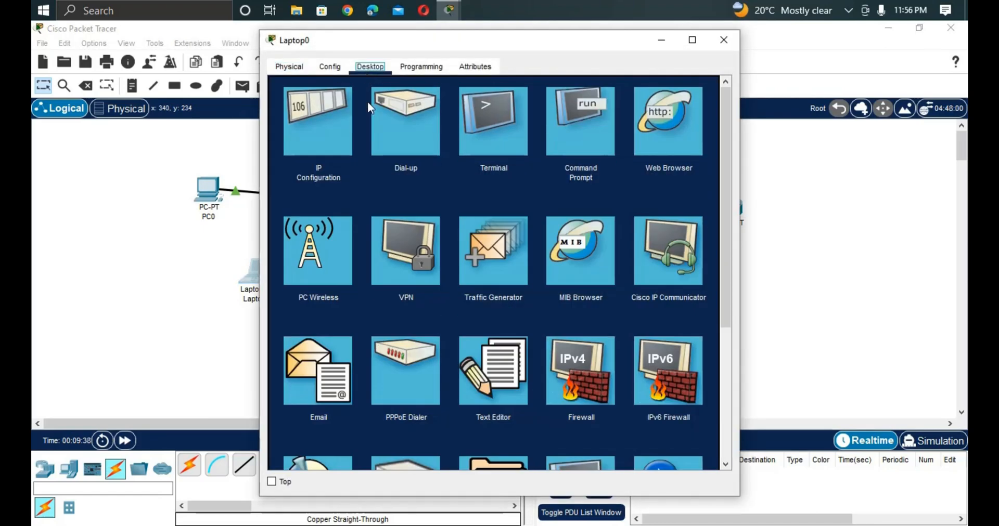
pyautogui.click(317, 144)
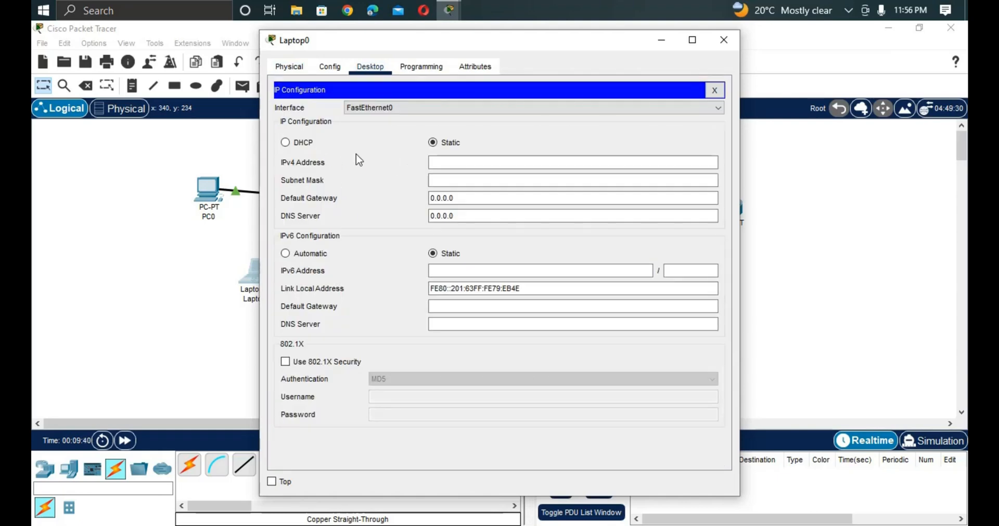
pyautogui.click(291, 145)
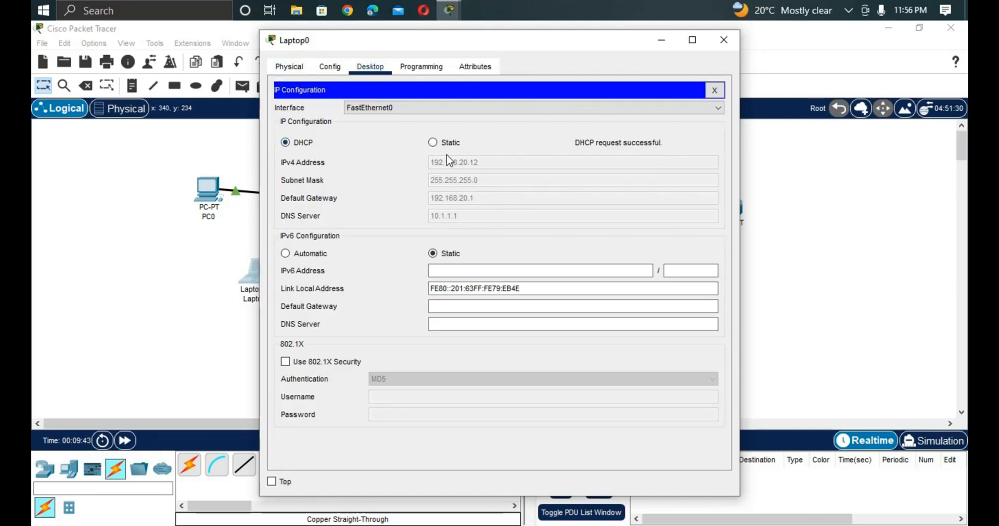
pyautogui.click(175, 235)
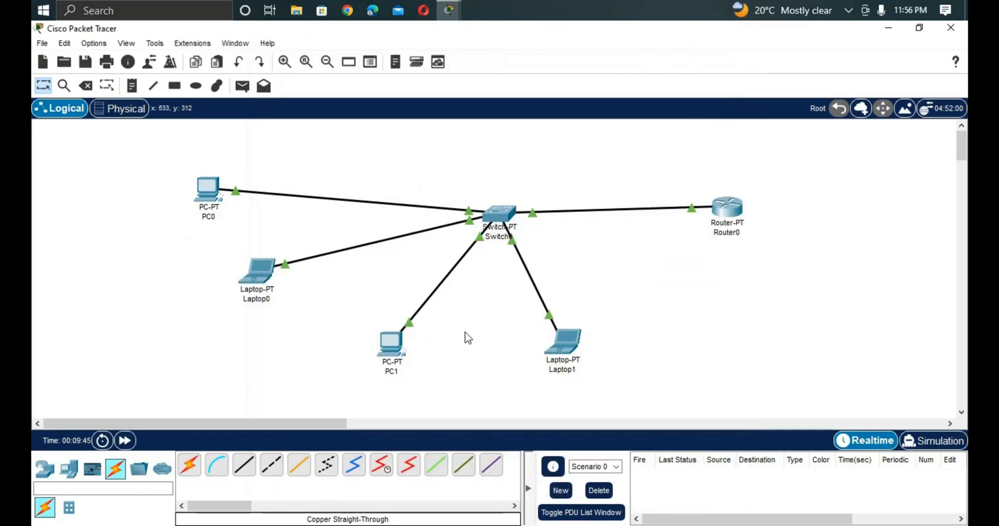
# - Set PC1's IPv4 configuration to DHCP and return to the network workspace
pyautogui.click(409, 362)
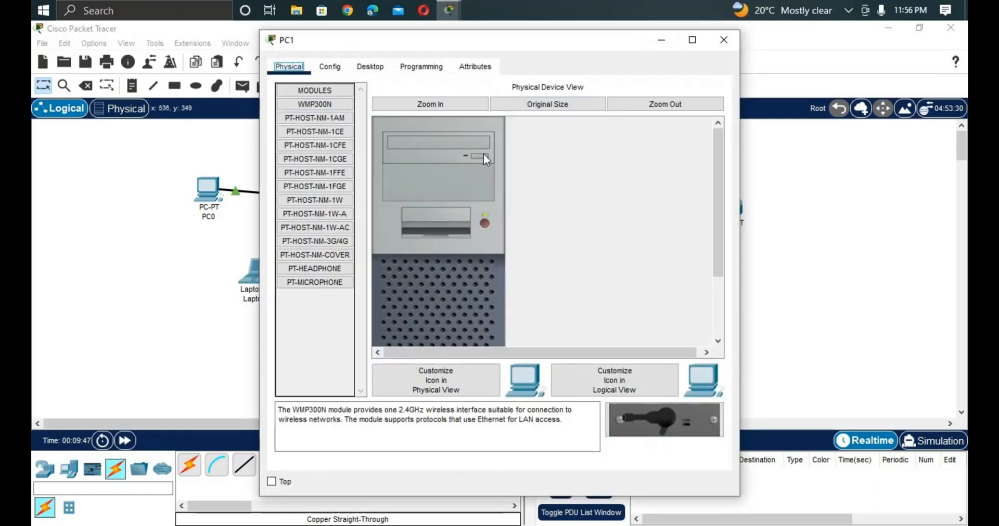
pyautogui.click(370, 68)
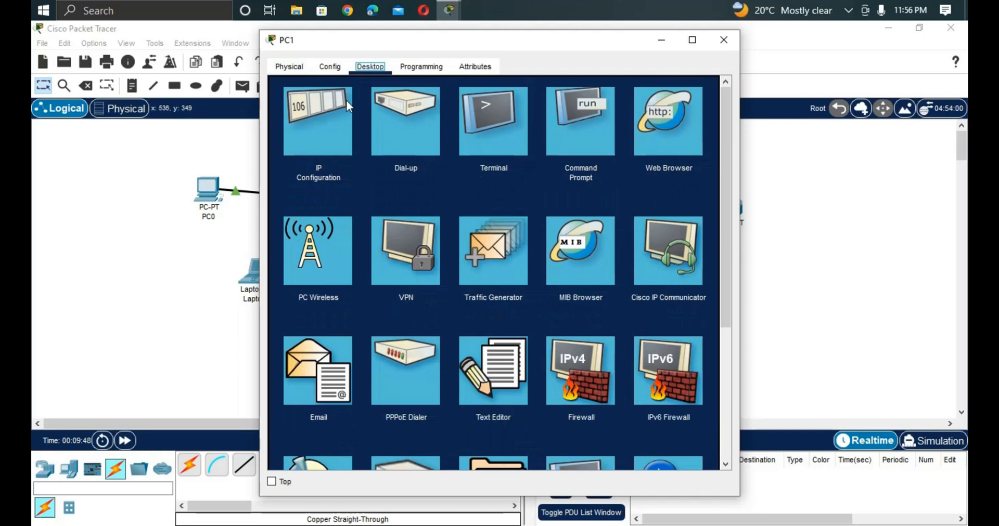
pyautogui.click(318, 114)
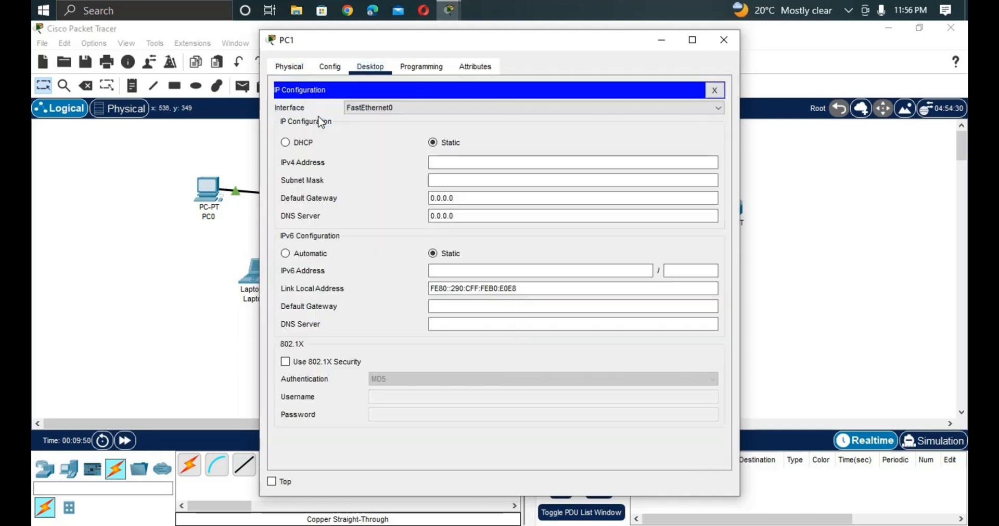
pyautogui.click(285, 143)
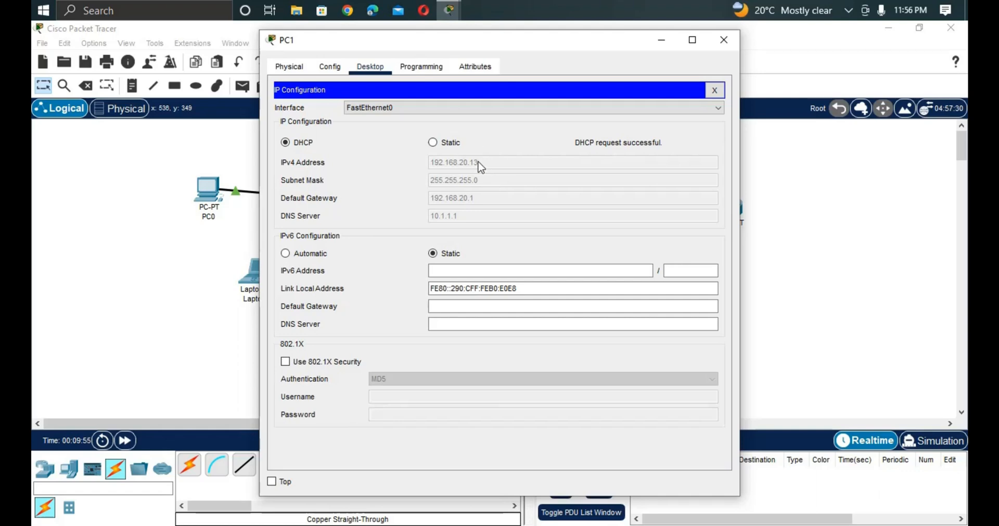
pyautogui.click(185, 285)
# - Set Laptop1's IPv4 configuration to DHCP
pyautogui.click(565, 352)
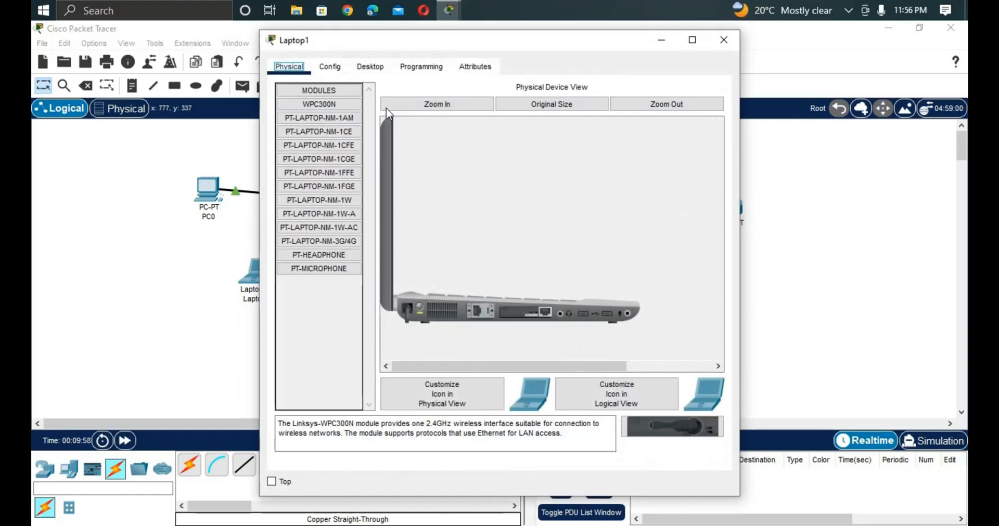
pyautogui.click(369, 66)
pyautogui.click(317, 116)
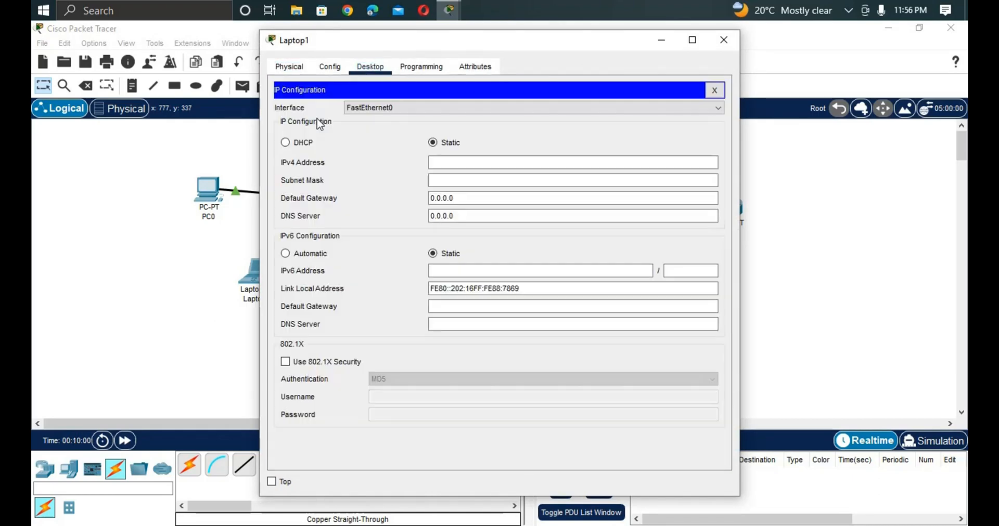
pyautogui.click(286, 143)
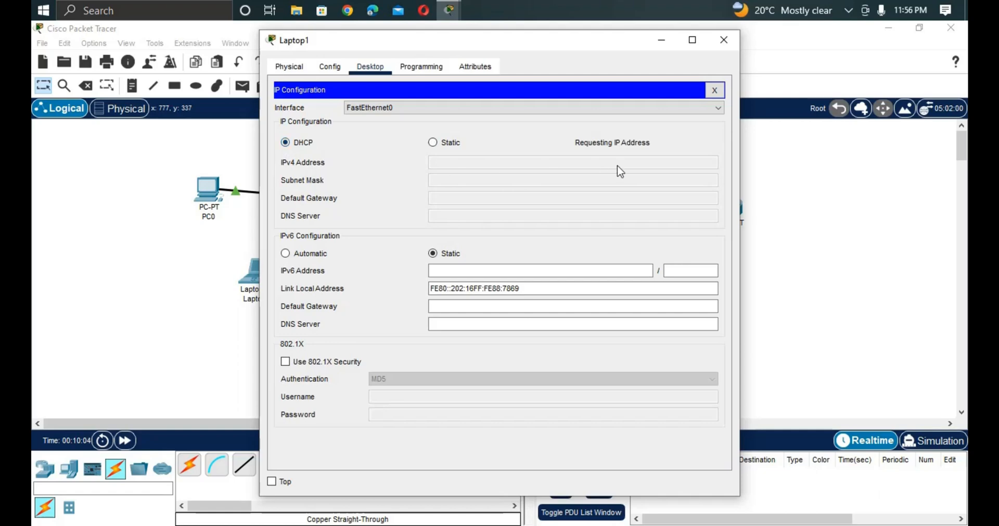